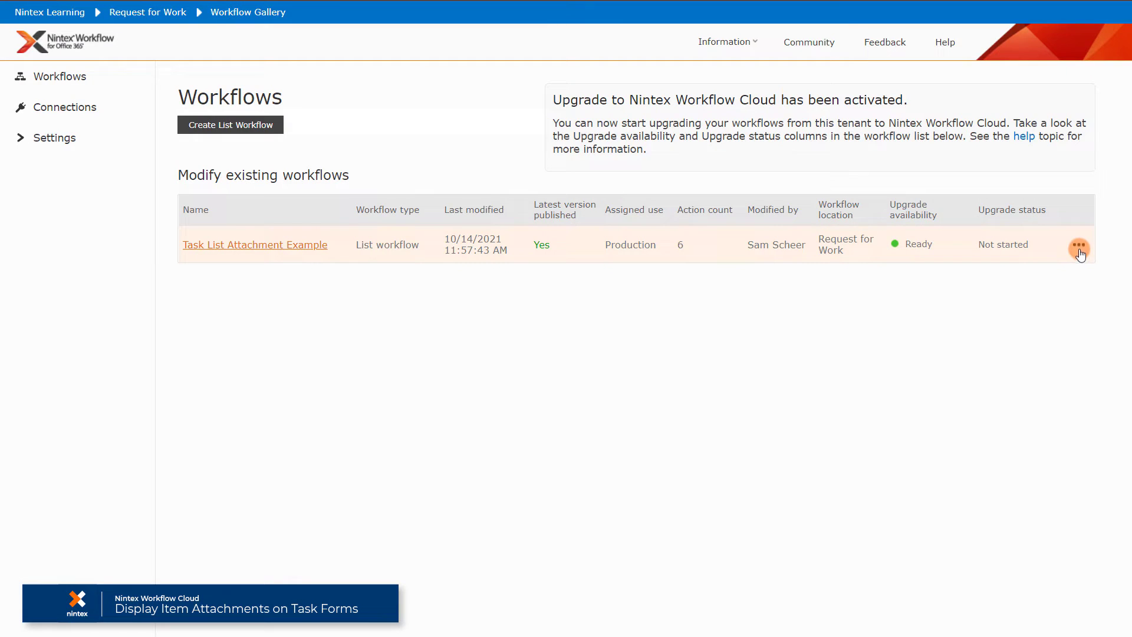
Upgrade Task List Attachment Example through its Upgrade details, refreshing until the upgrade succeeds.
click(1079, 248)
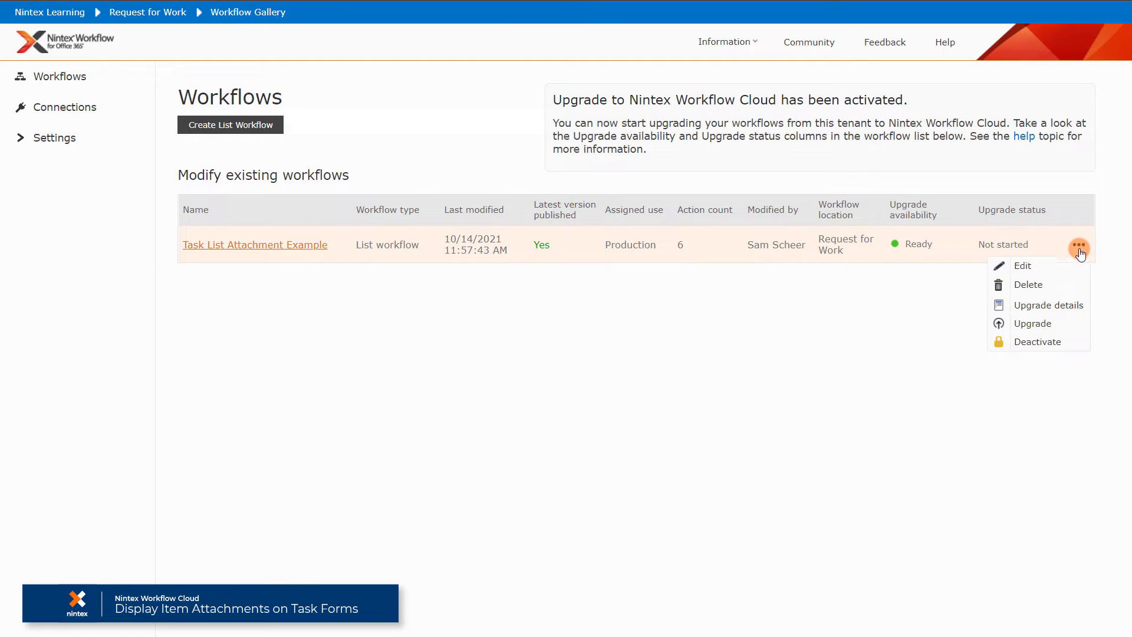
click(1072, 305)
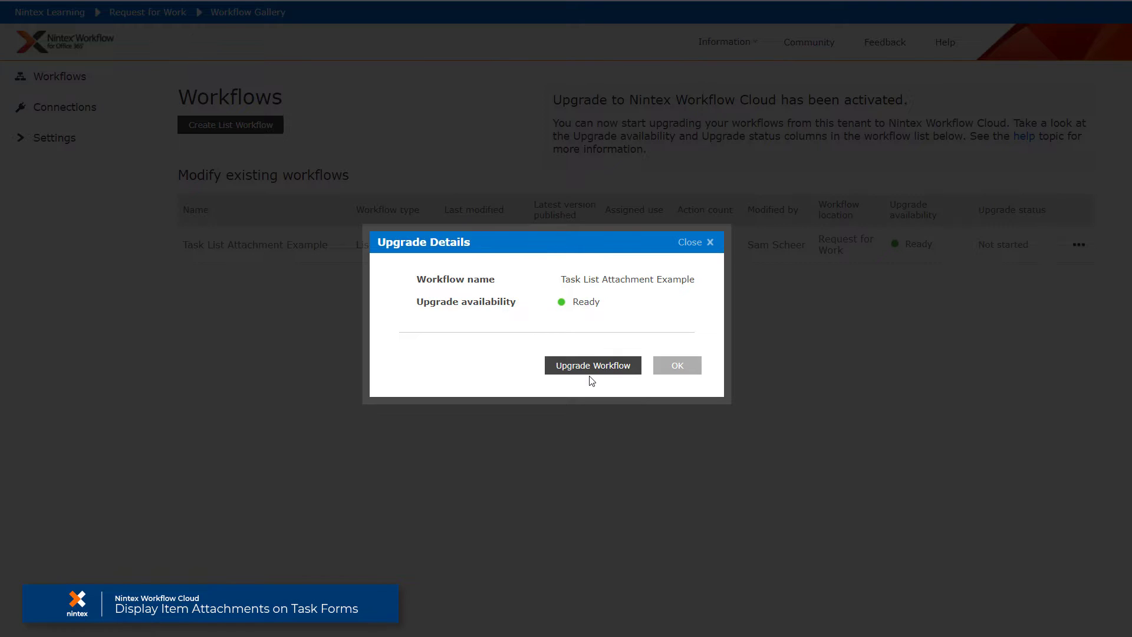
click(589, 369)
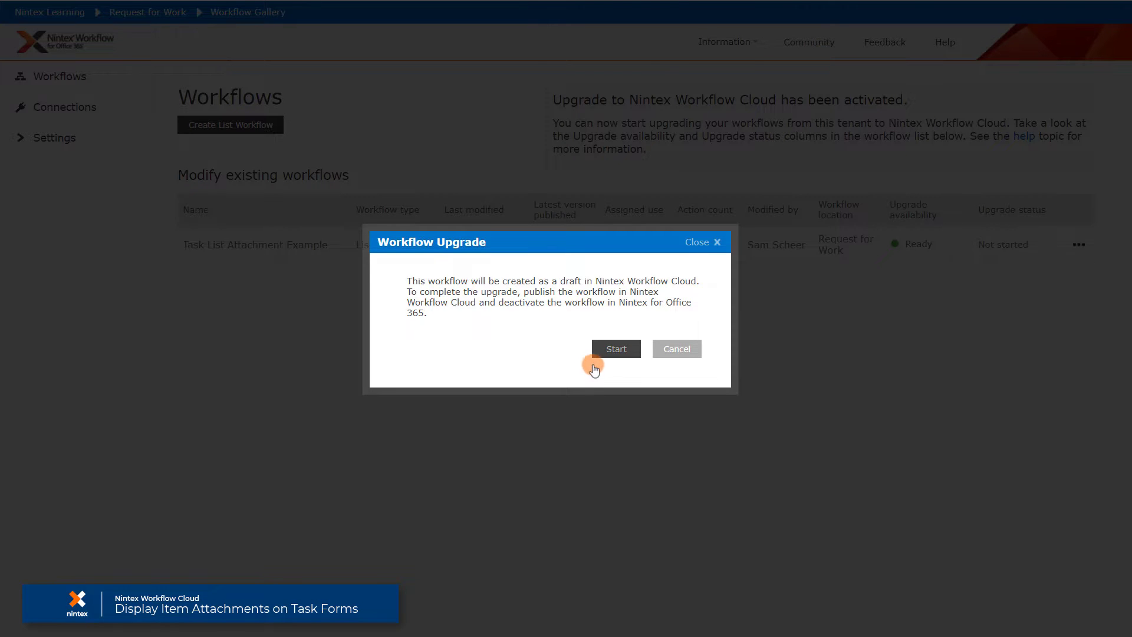
click(614, 350)
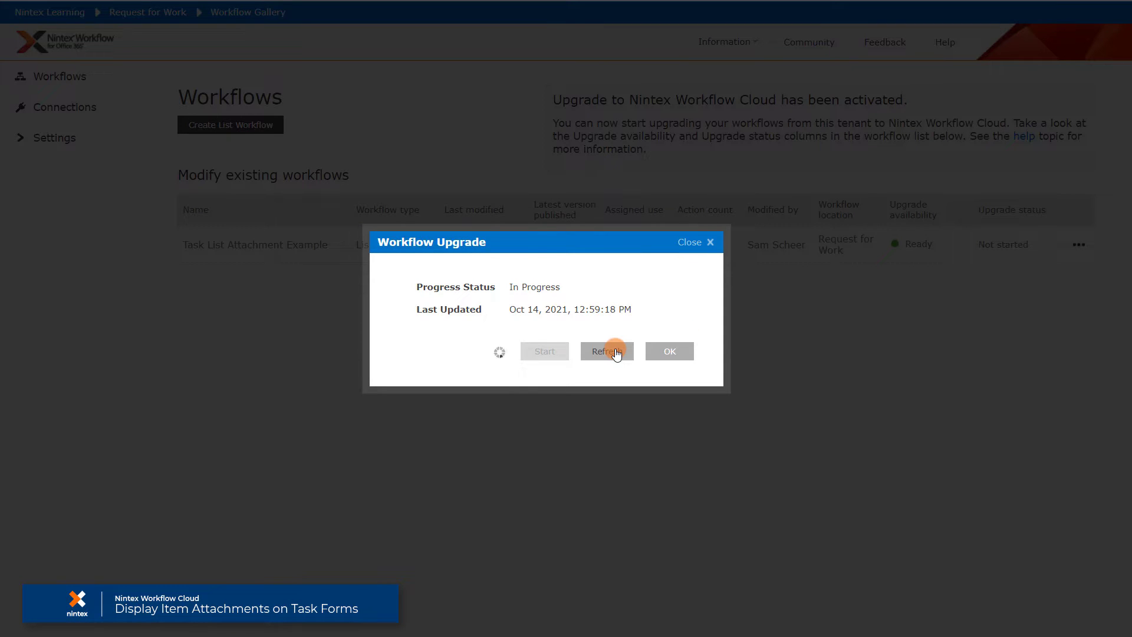
click(614, 352)
click(675, 351)
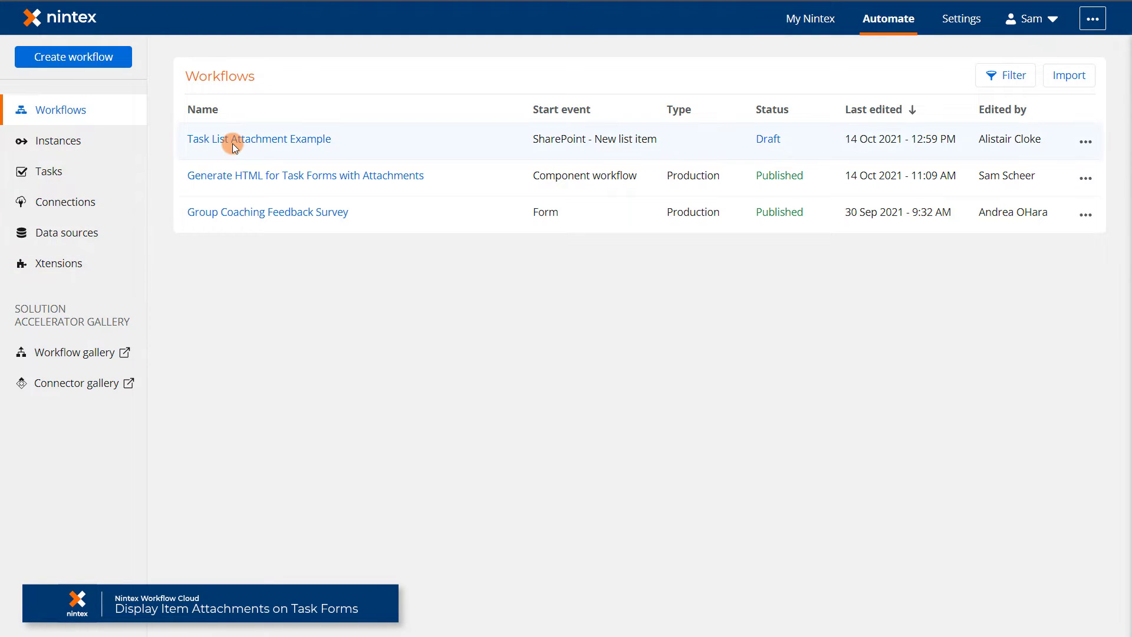
Open Task List Attachment Example in the designer and review its workflow upgrade details report.
click(232, 143)
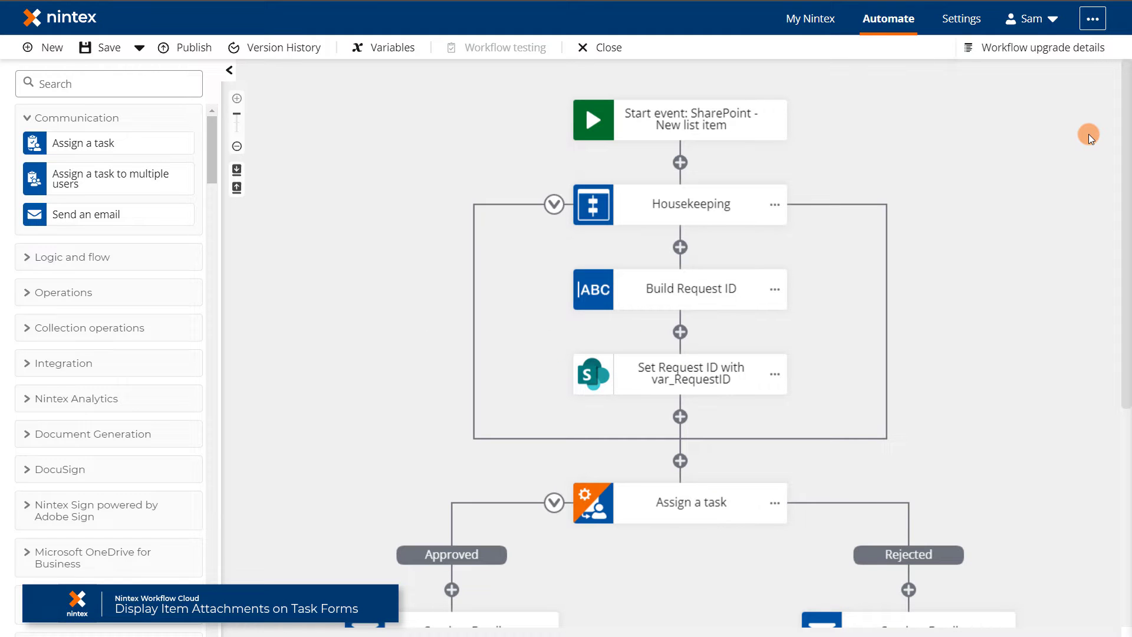
click(1079, 48)
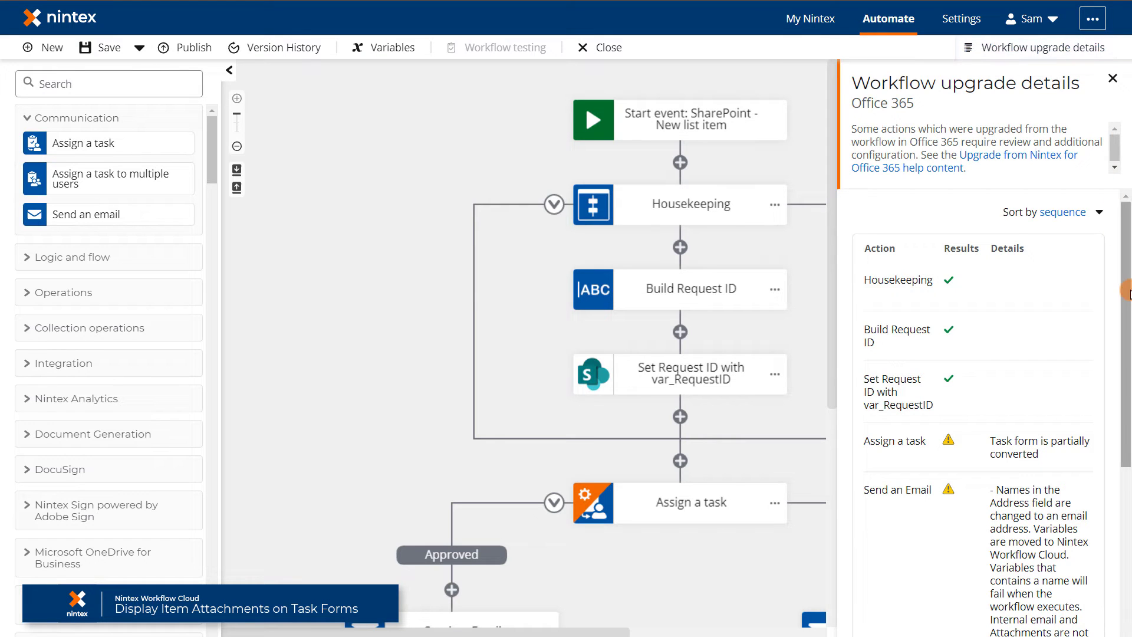
drag(1129, 292, 1110, 277)
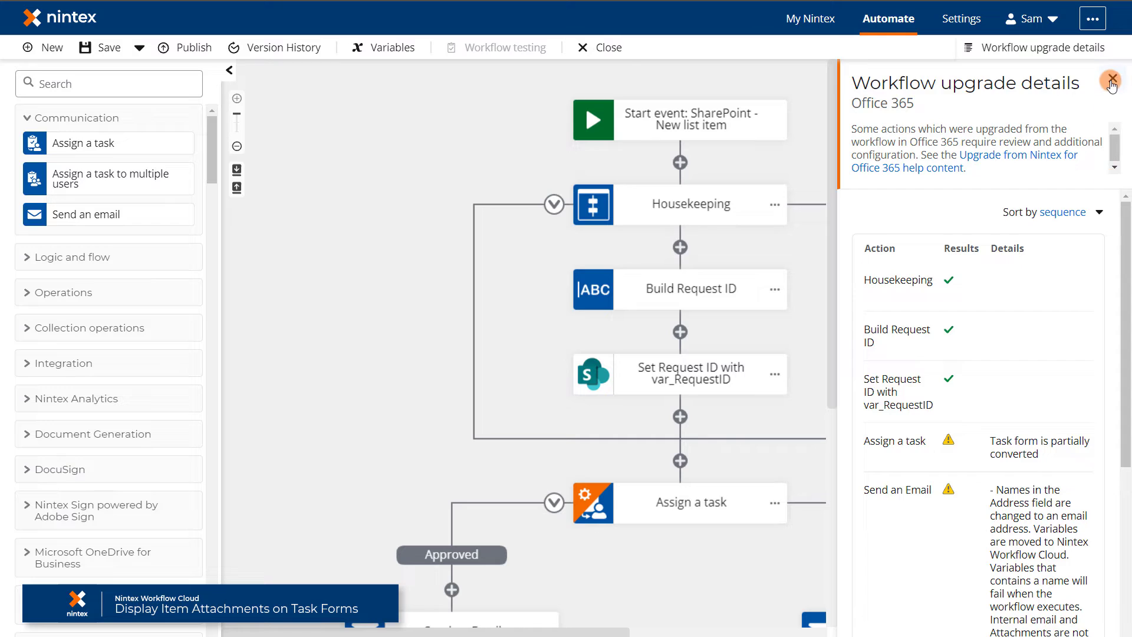
click(1111, 81)
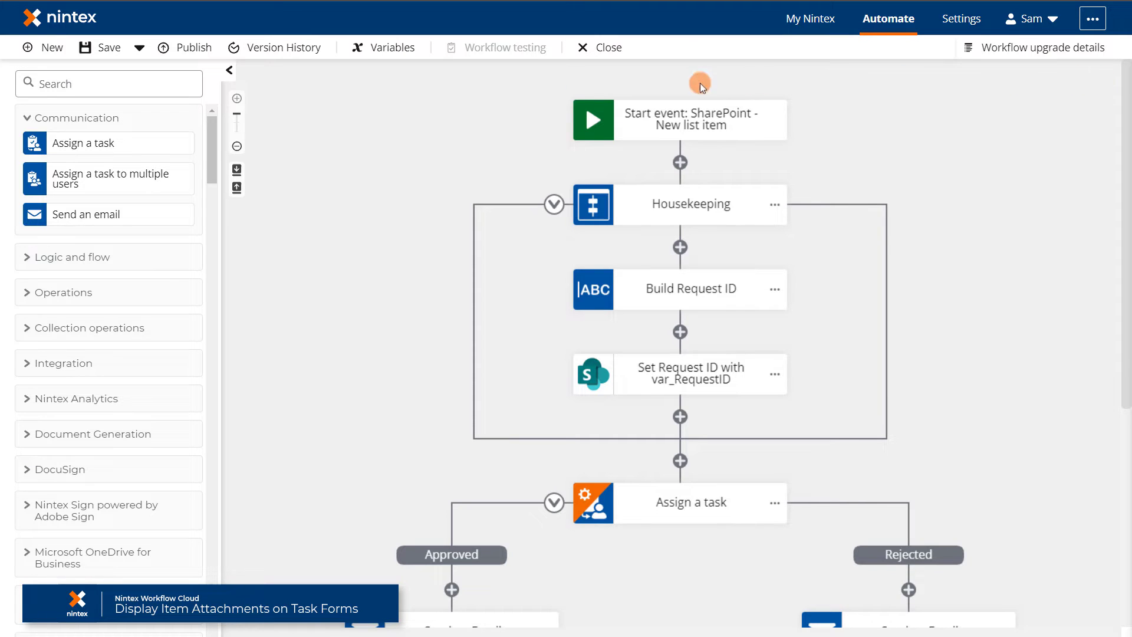
click(169, 86)
Add a Call a workflow step before Assign a task running Generate HTML for Task Forms with Attachments, waiting for completion.
text(Ca)
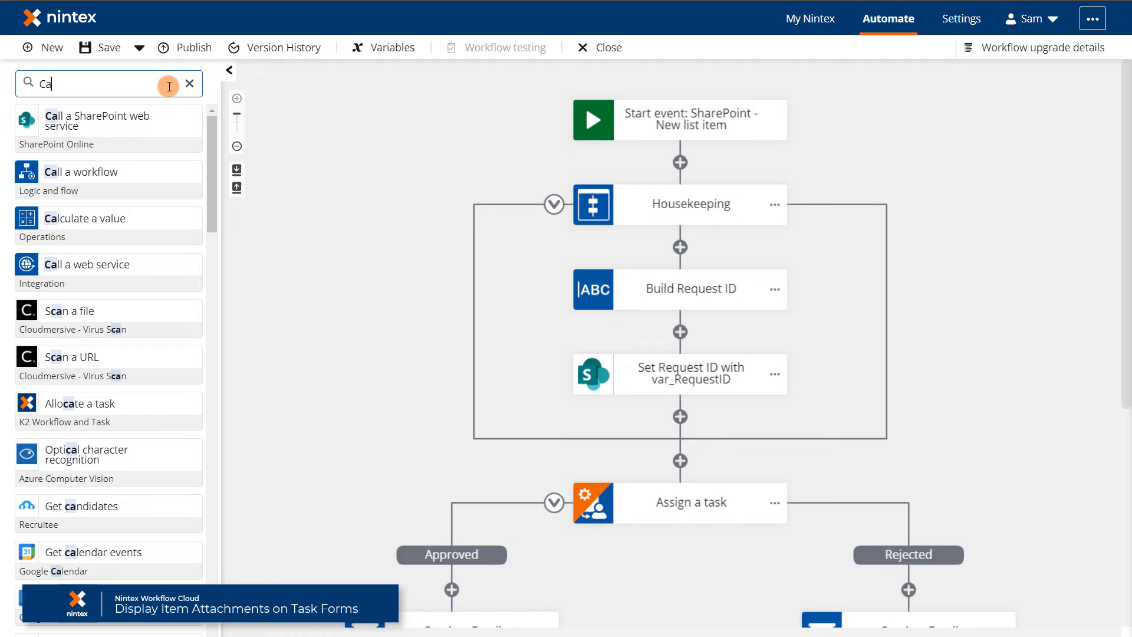
drag(104, 171, 740, 448)
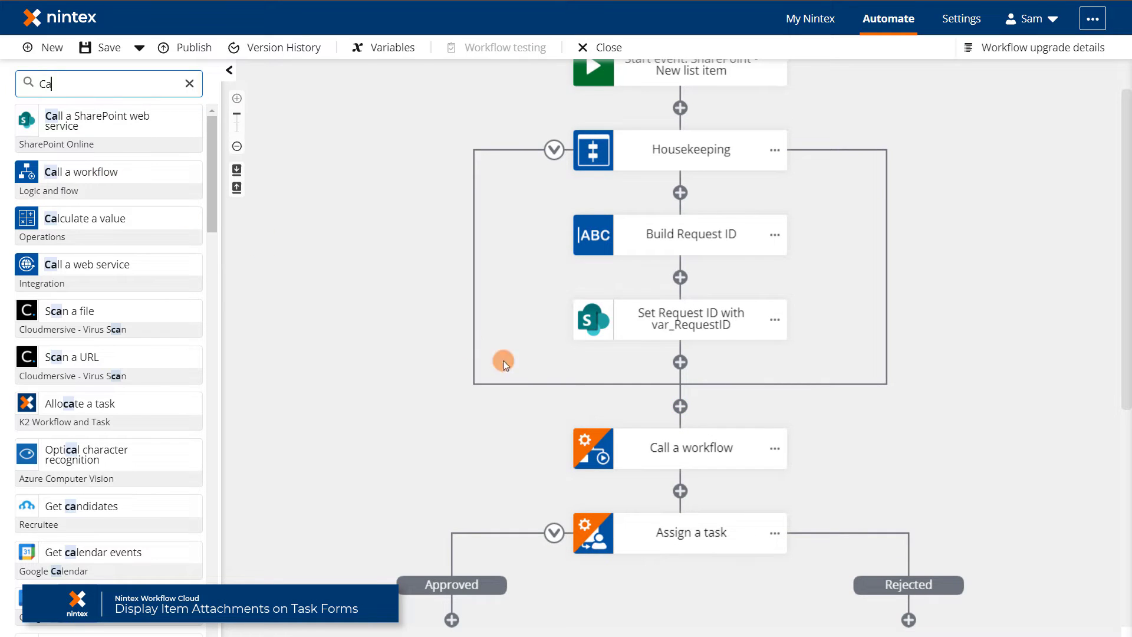
click(691, 449)
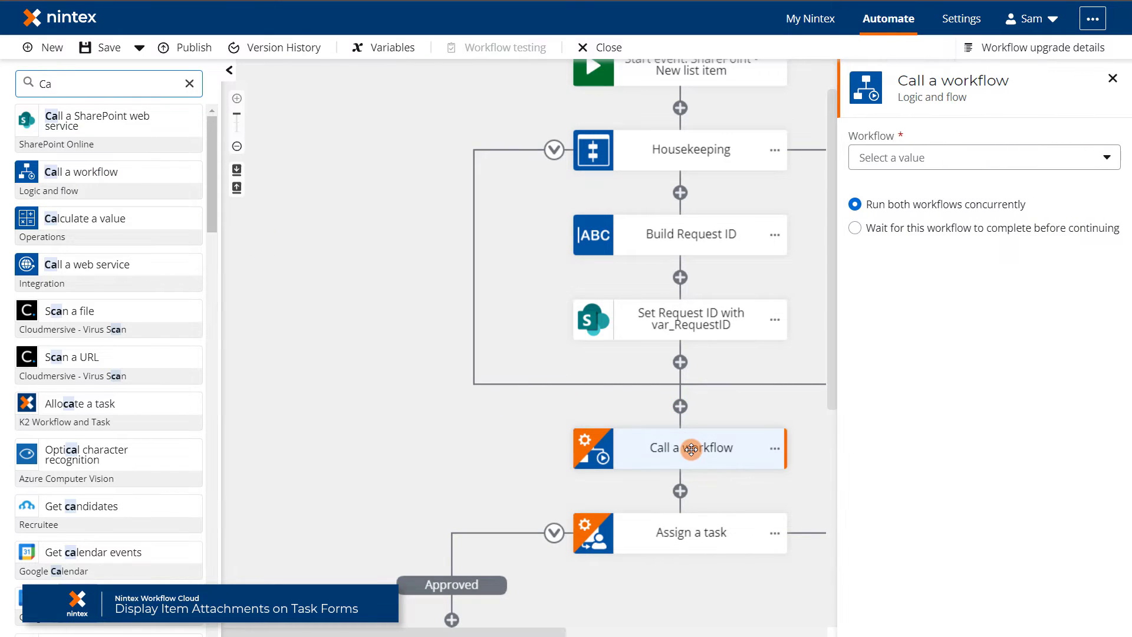
click(1106, 158)
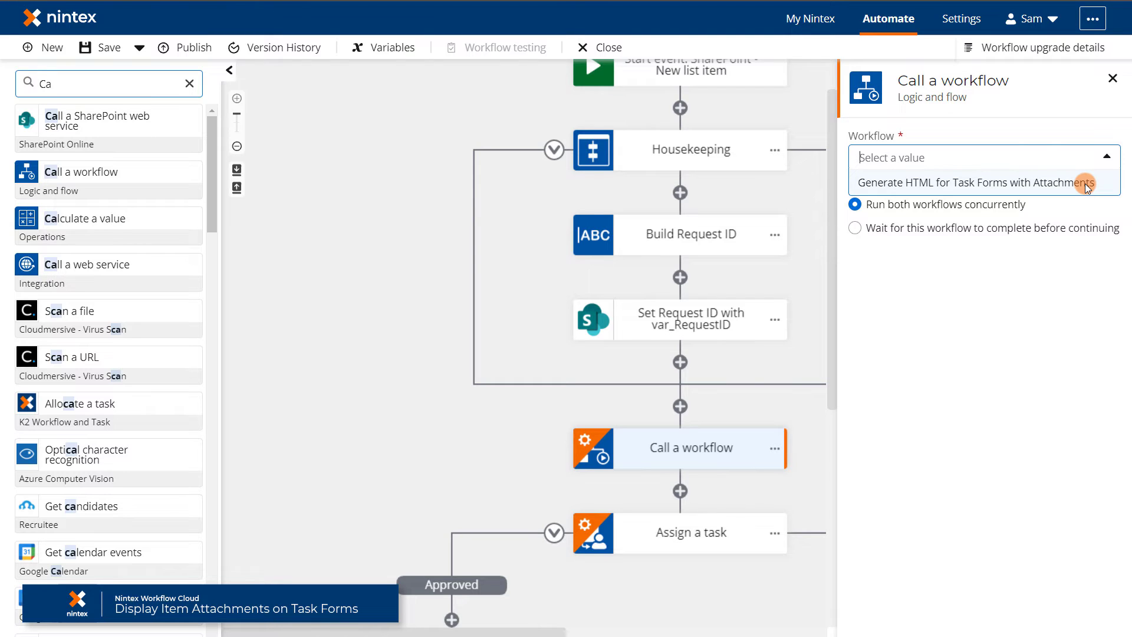
click(1084, 182)
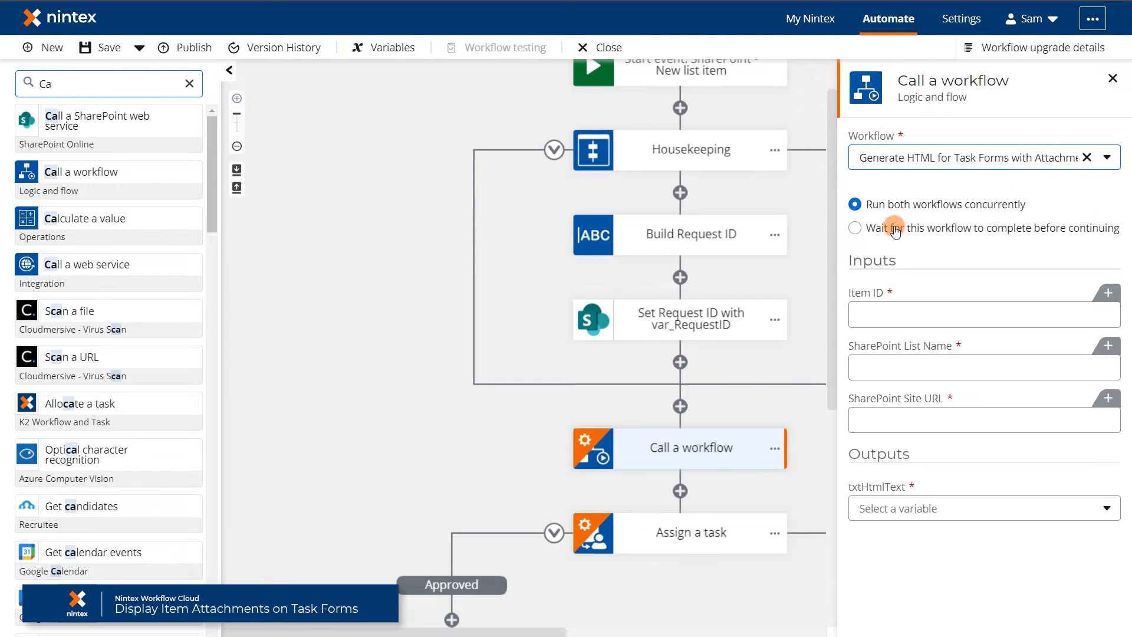
click(859, 230)
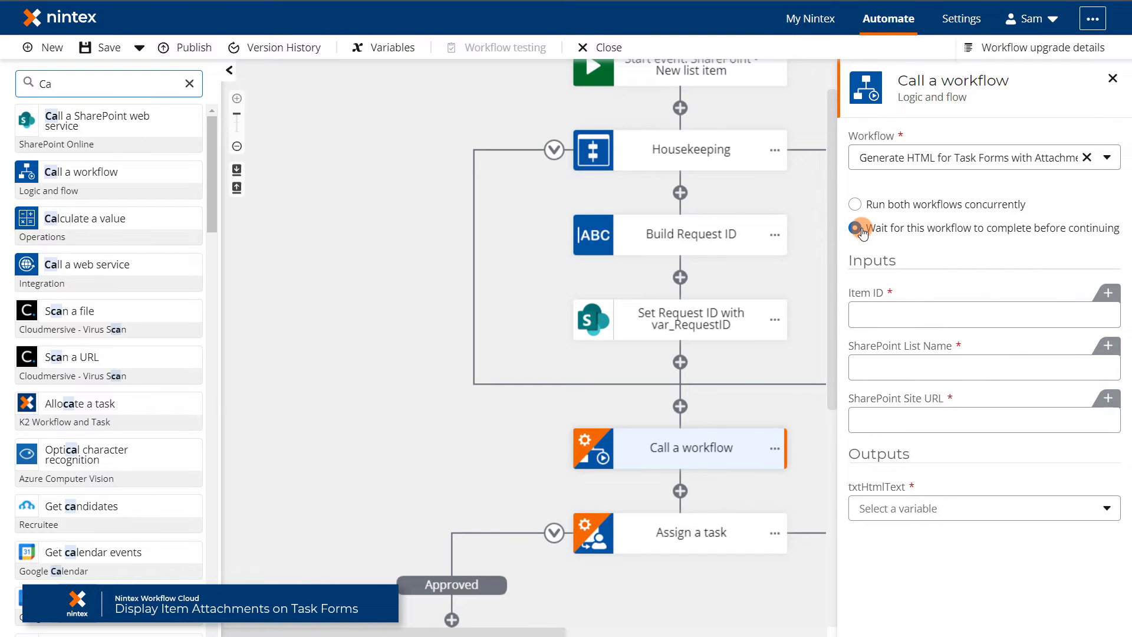
Insert the start variable ID into Item ID, and Site Context List Name and Site URL into the list and site inputs.
click(1107, 295)
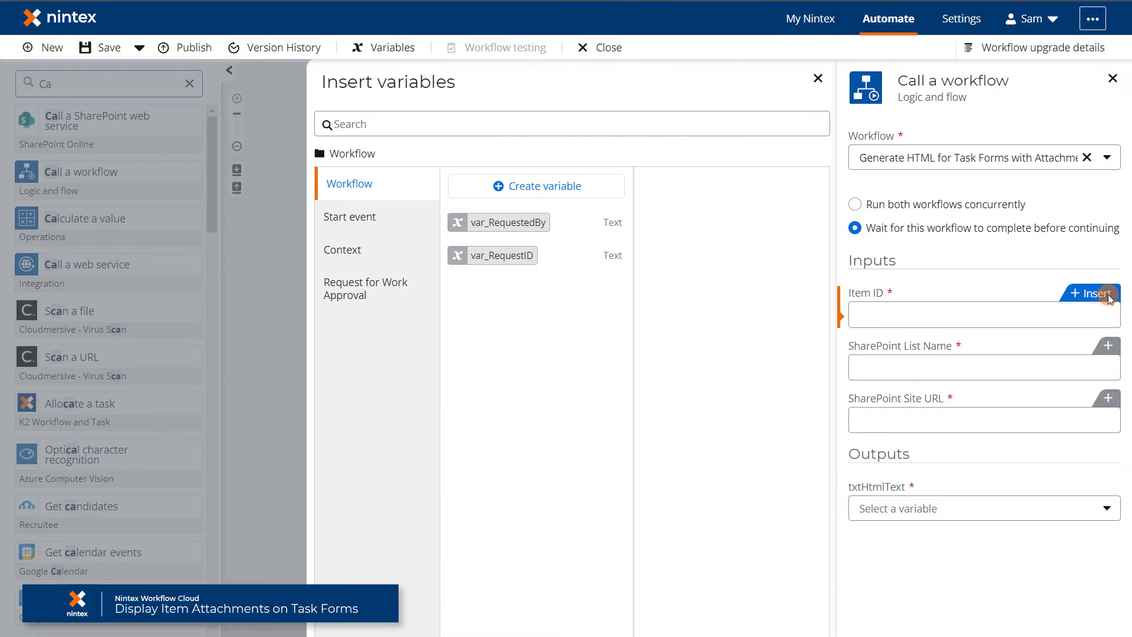
click(353, 218)
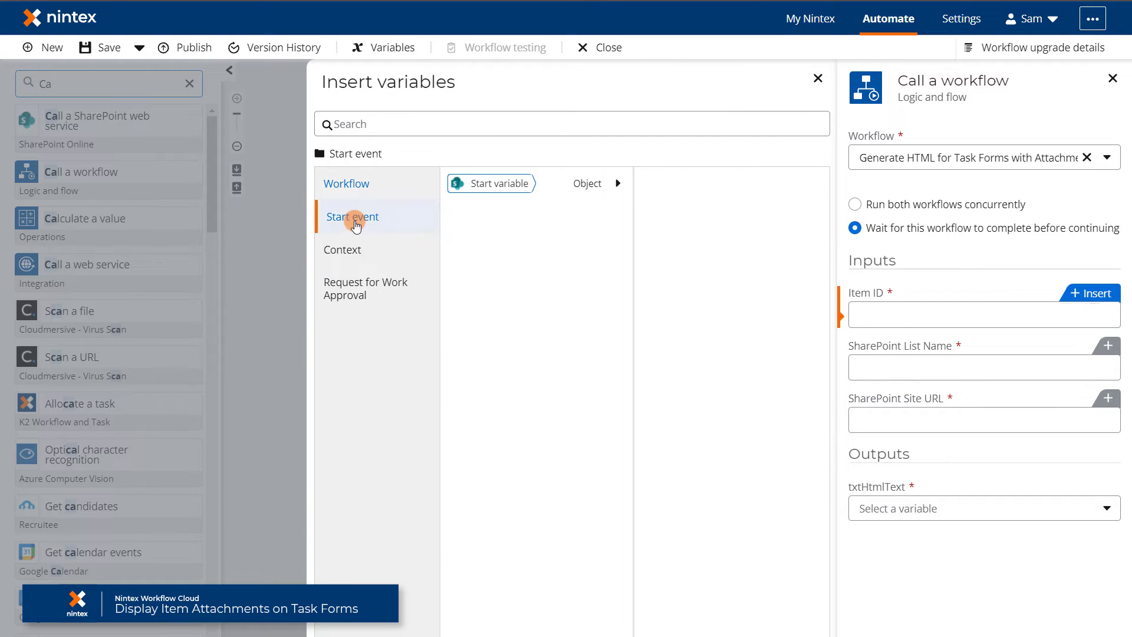
click(554, 186)
scroll(790, 265, down, 5)
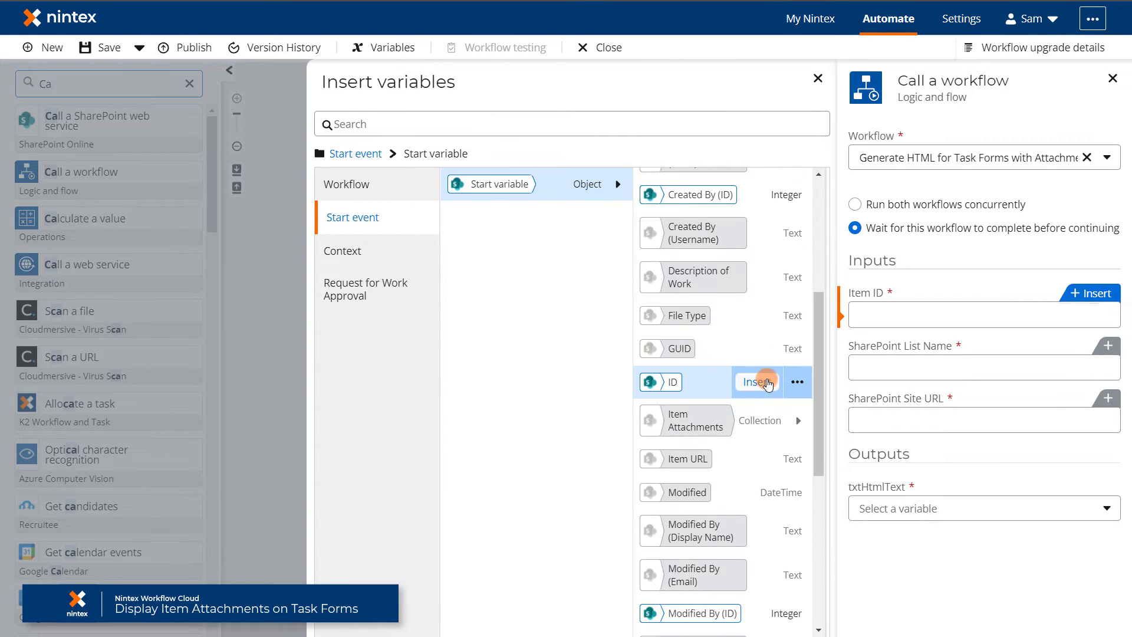
click(760, 382)
drag(821, 308, 803, 179)
click(803, 179)
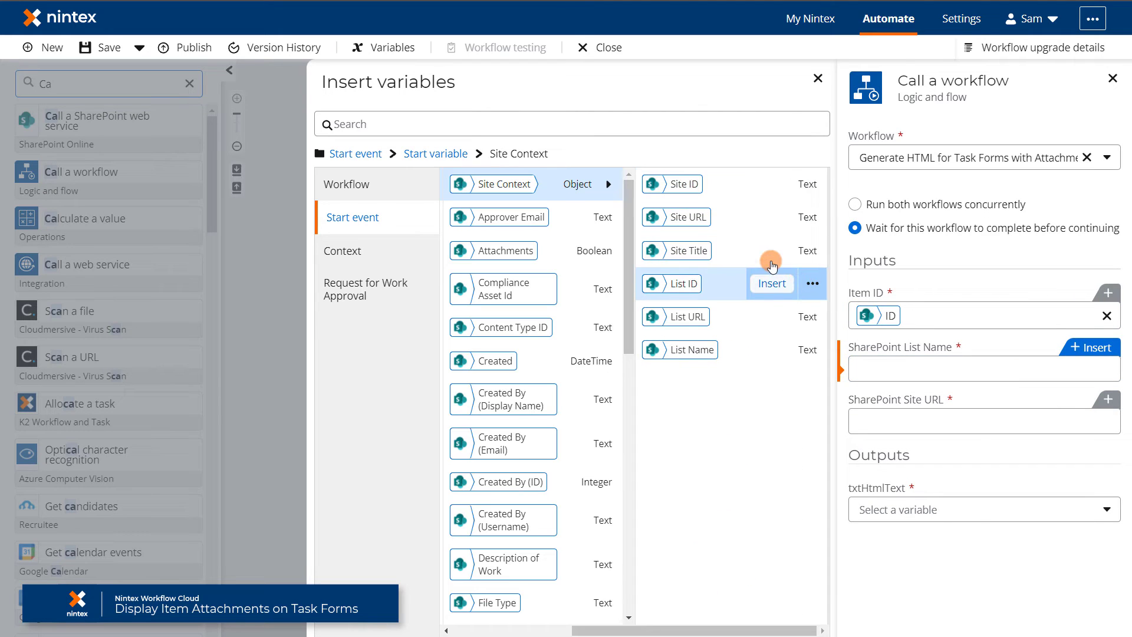
click(770, 350)
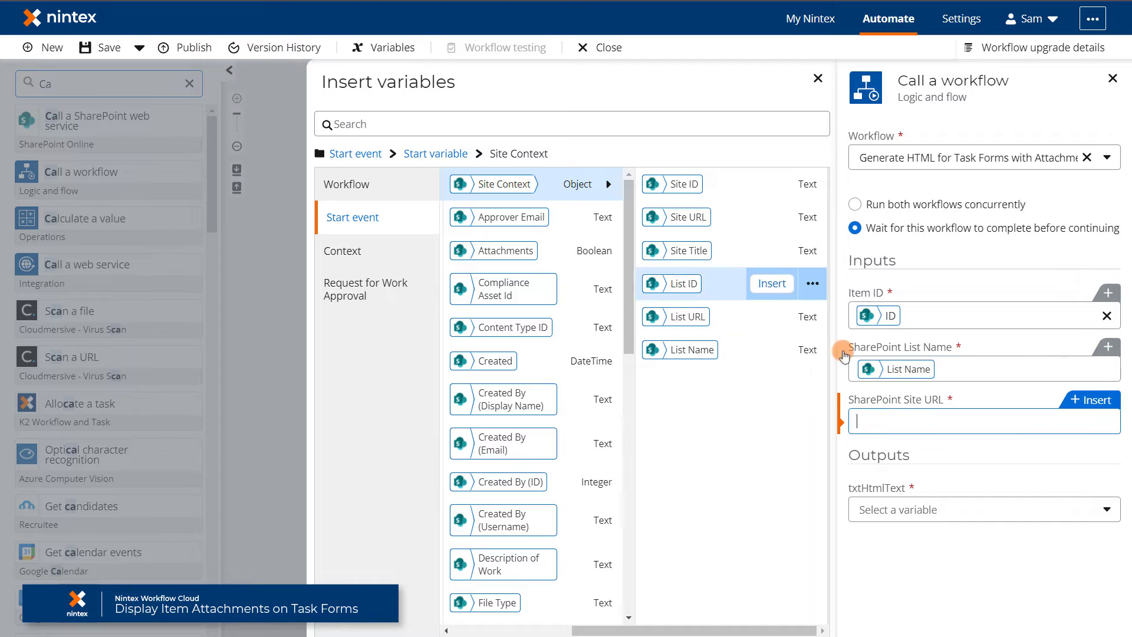
click(771, 217)
click(957, 508)
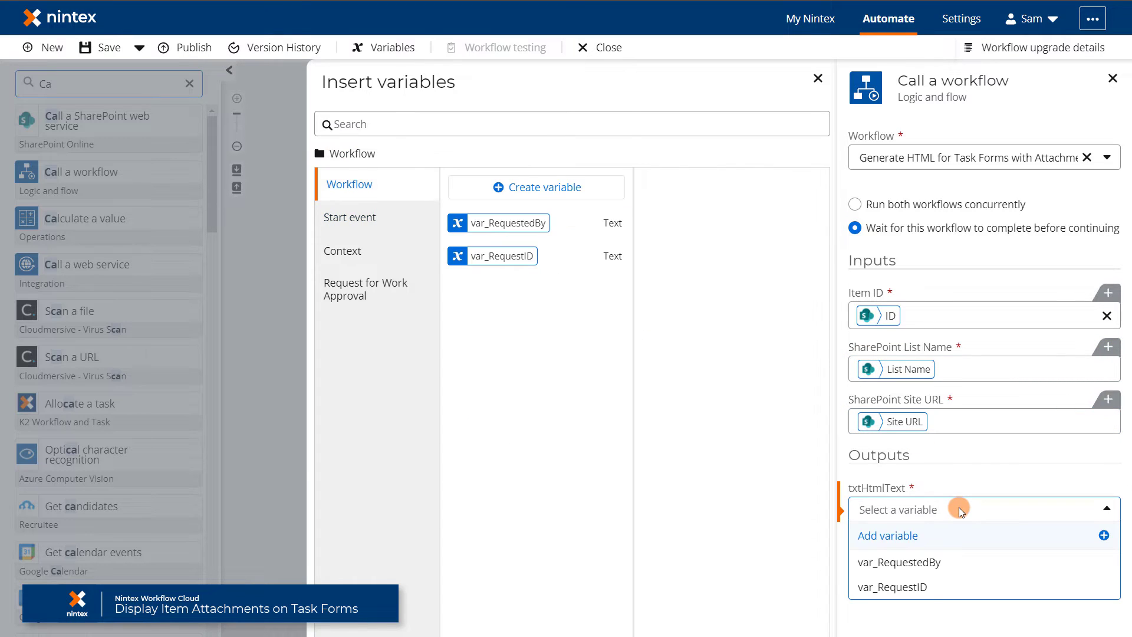
Create a new variable var_AttachmentText to store the txtHtmlText output and close the Call a workflow panel.
click(887, 535)
click(543, 186)
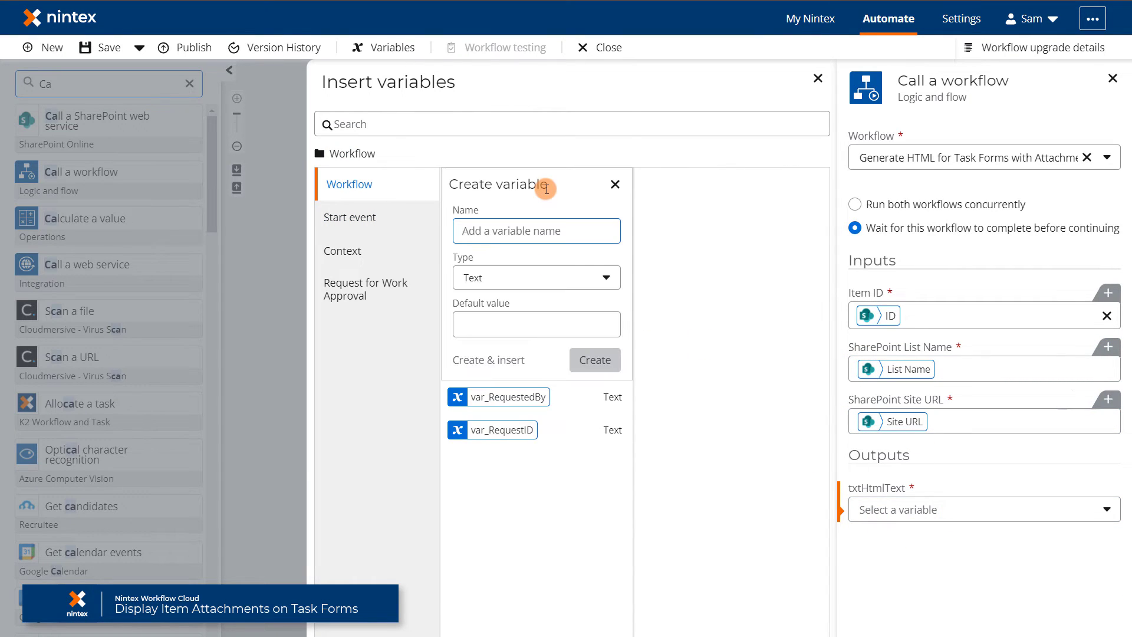
text(var_)
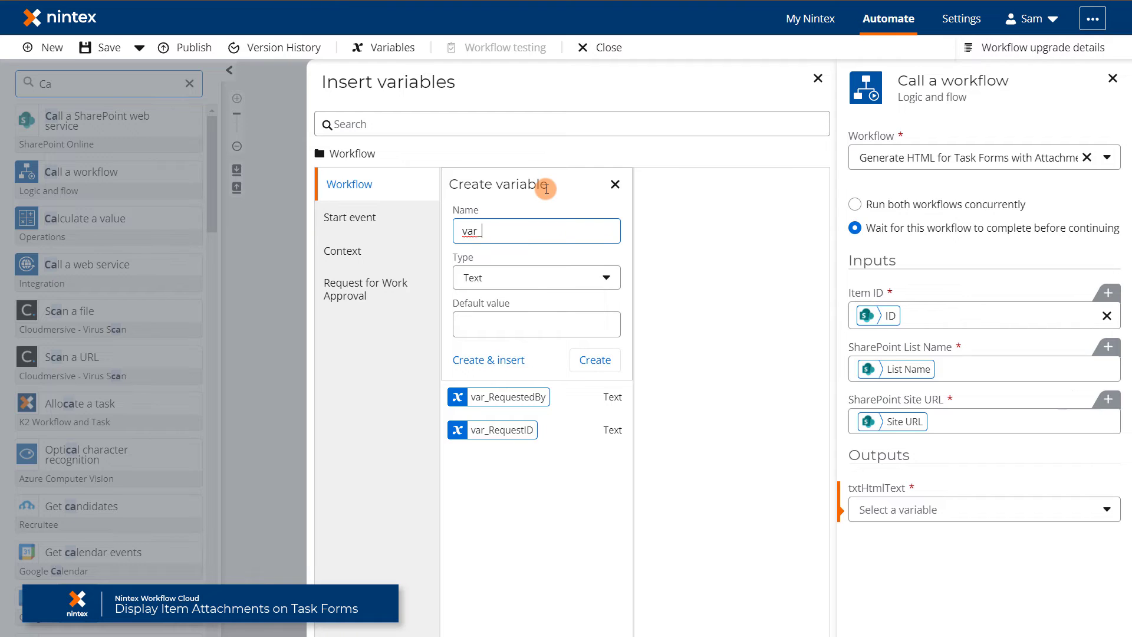
text(AttachmentText)
click(493, 359)
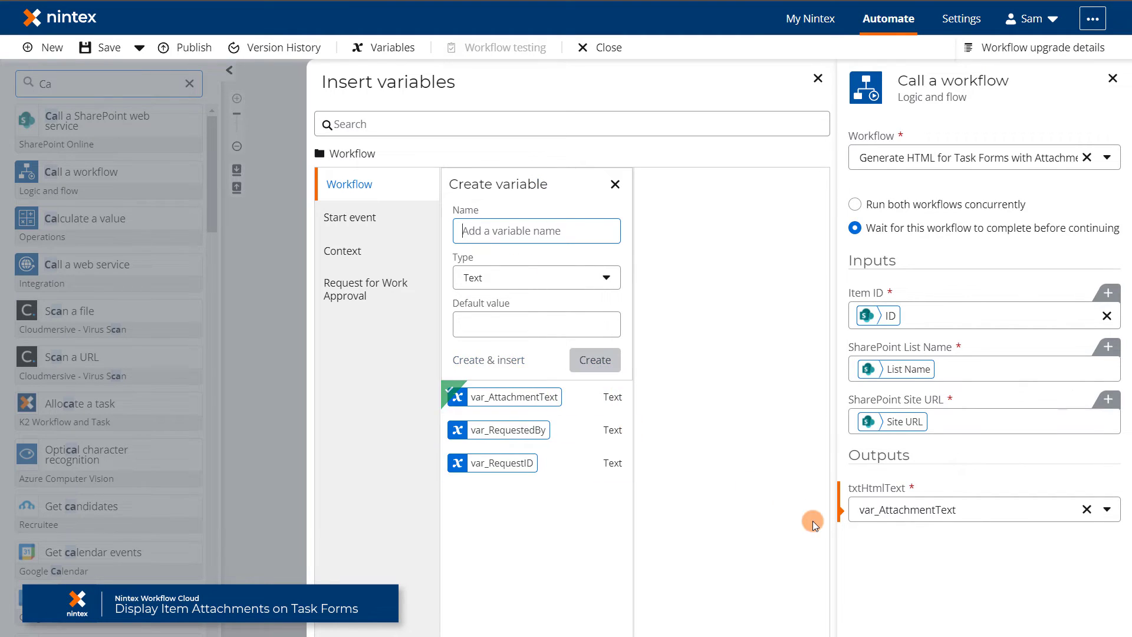
click(1112, 79)
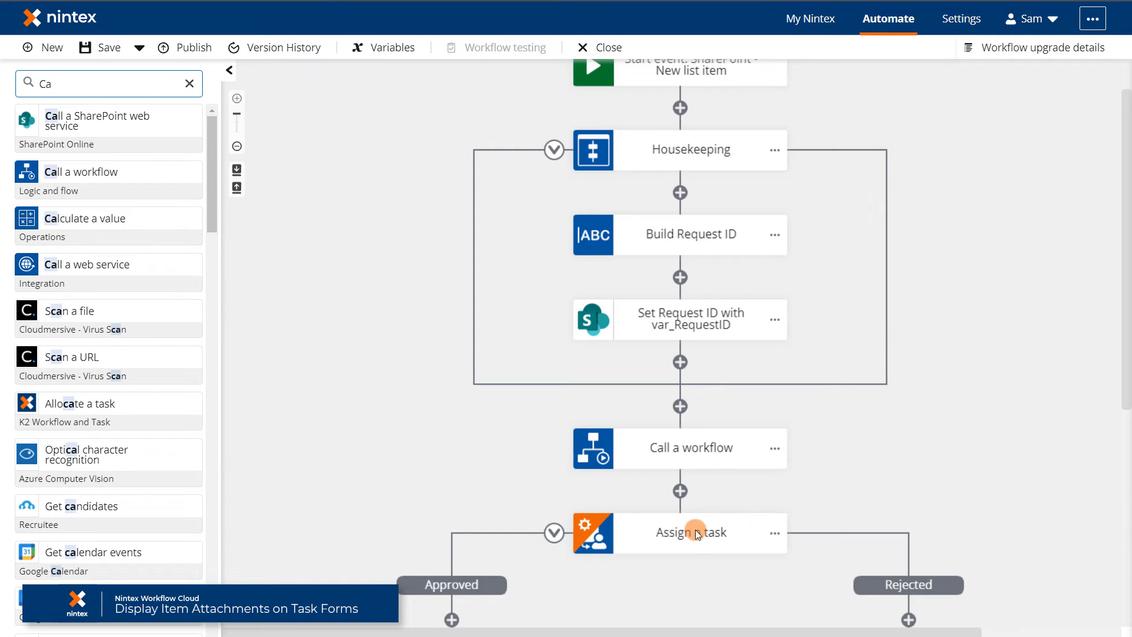
click(695, 530)
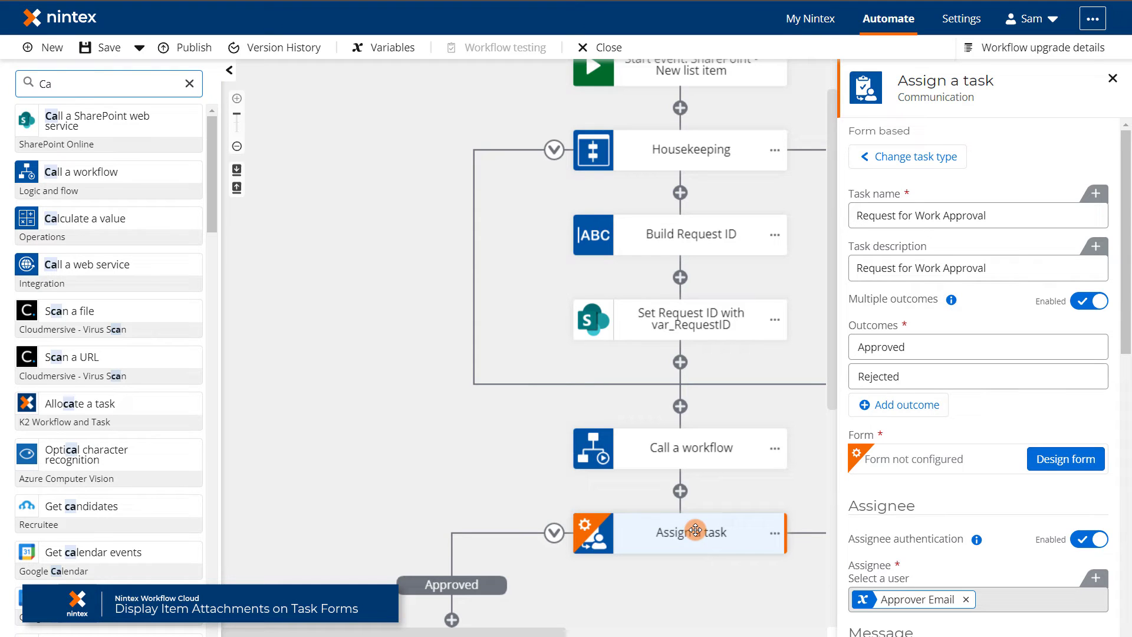
Open the Assign a task form in the form designer and close the Forms upgrade details.
click(1067, 458)
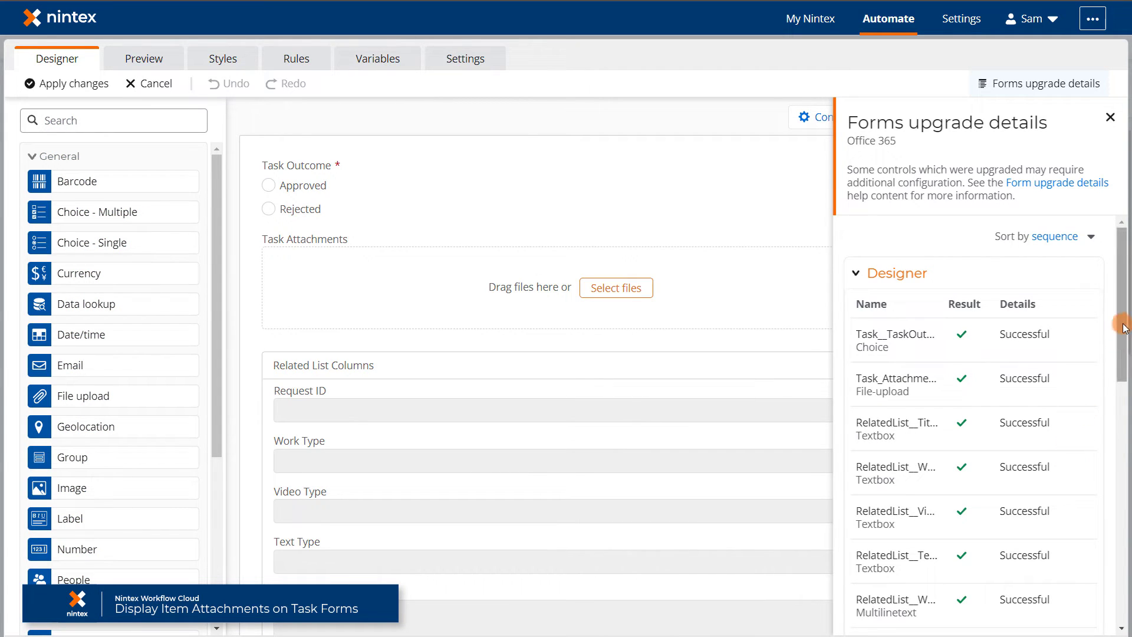
drag(1120, 320, 1126, 291)
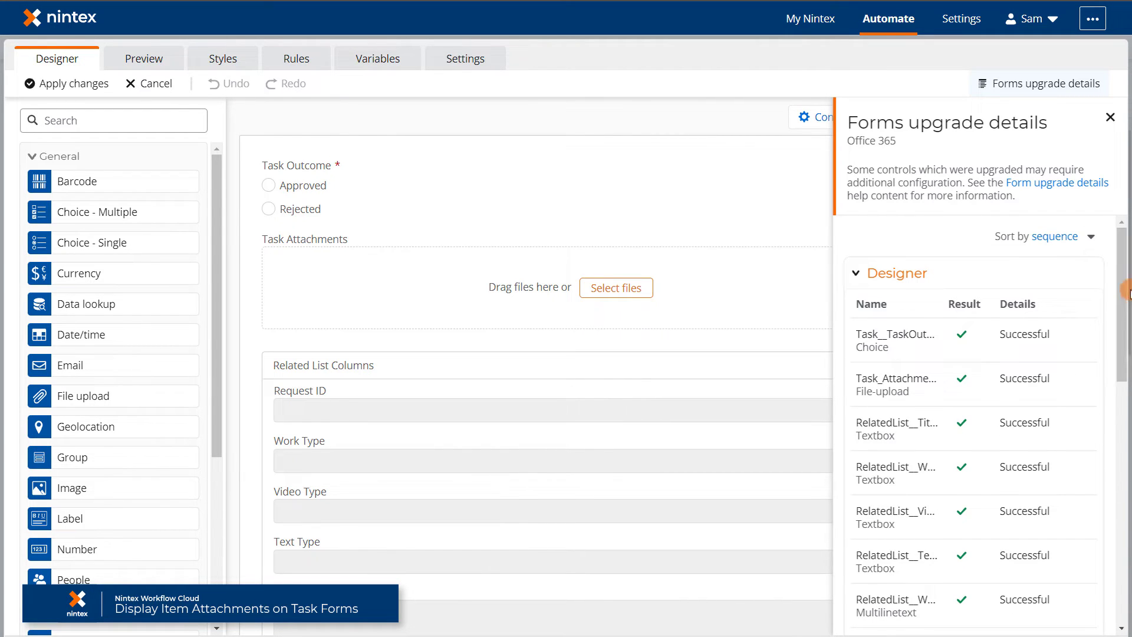
click(1110, 117)
Place a label titled 'Original Attachments' below Task Attachments showing var_AttachmentText, then apply the changes.
drag(76, 508, 373, 345)
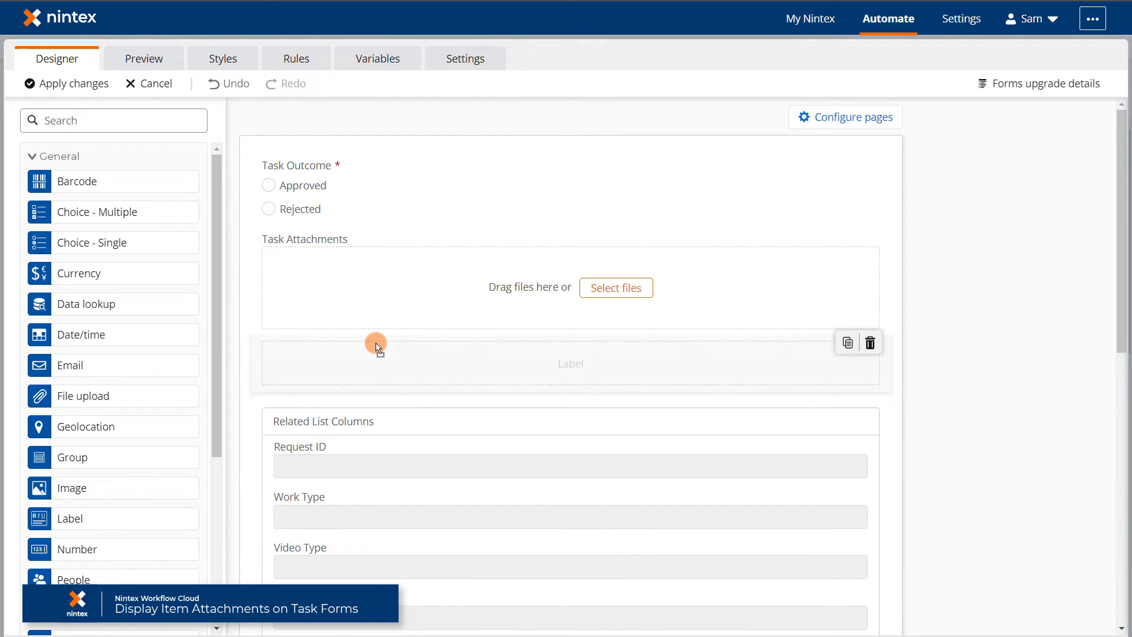
click(788, 348)
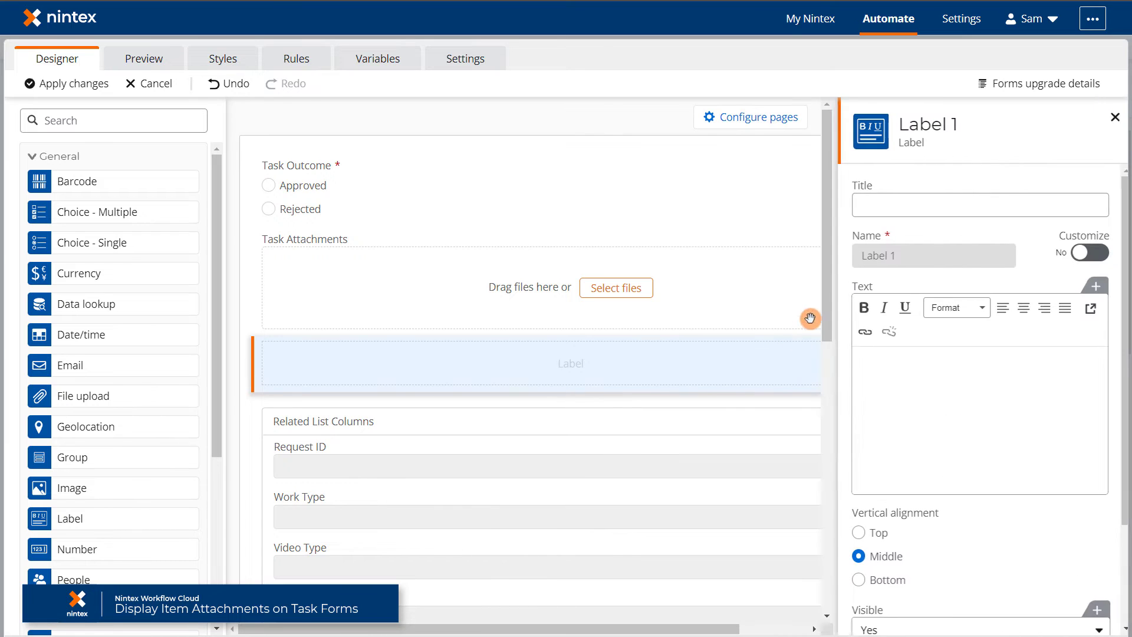
click(883, 204)
text(Original Attachments)
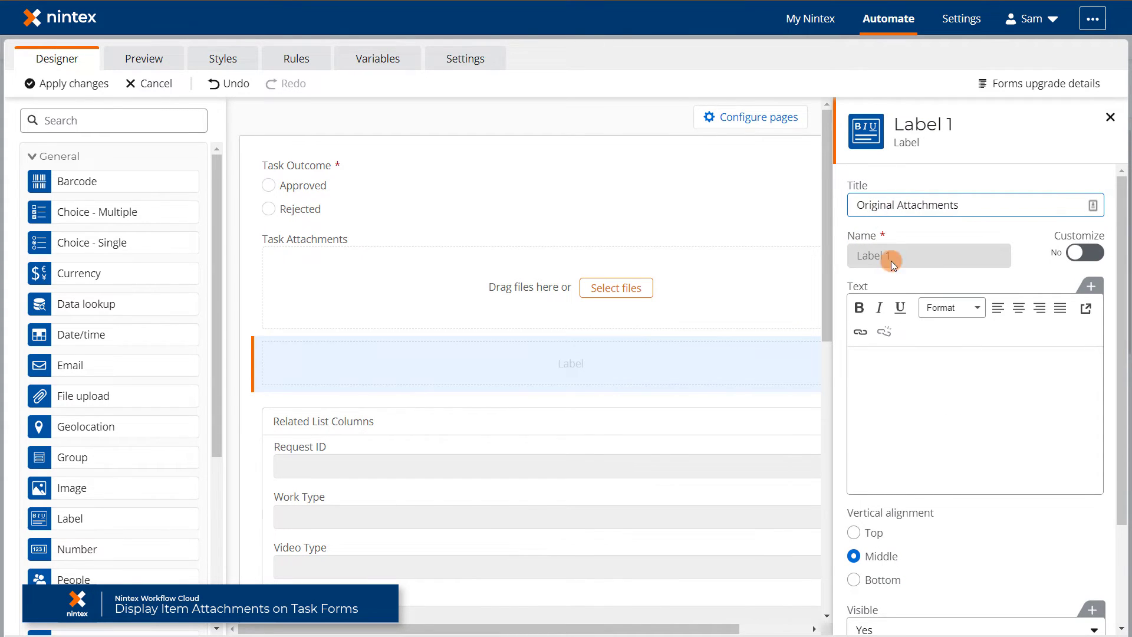
click(1090, 286)
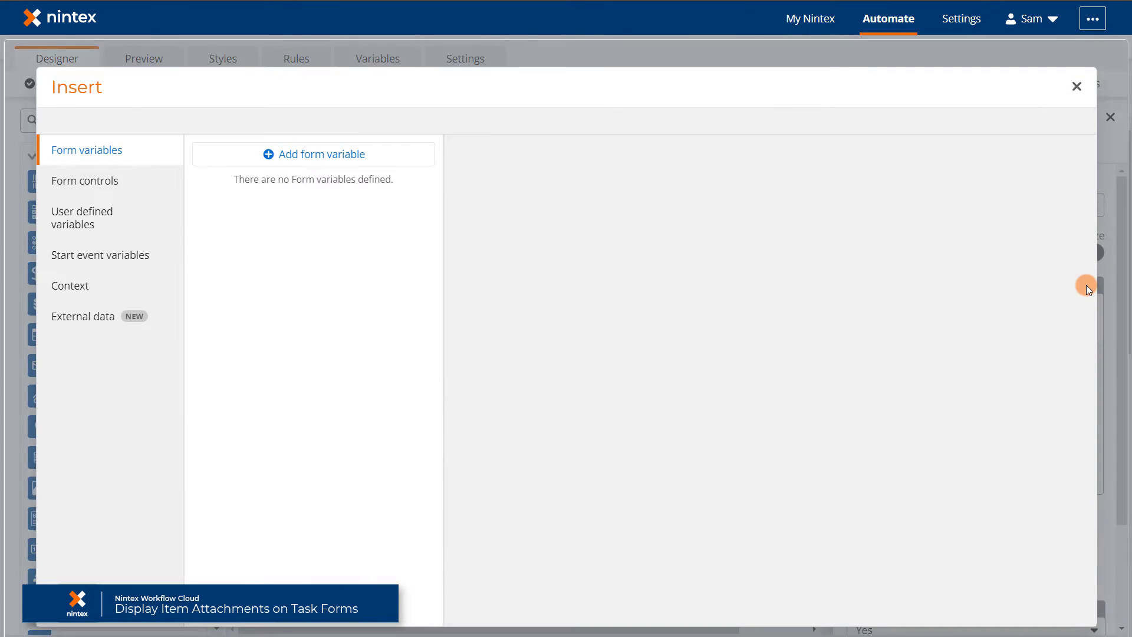
click(116, 212)
click(238, 151)
click(415, 150)
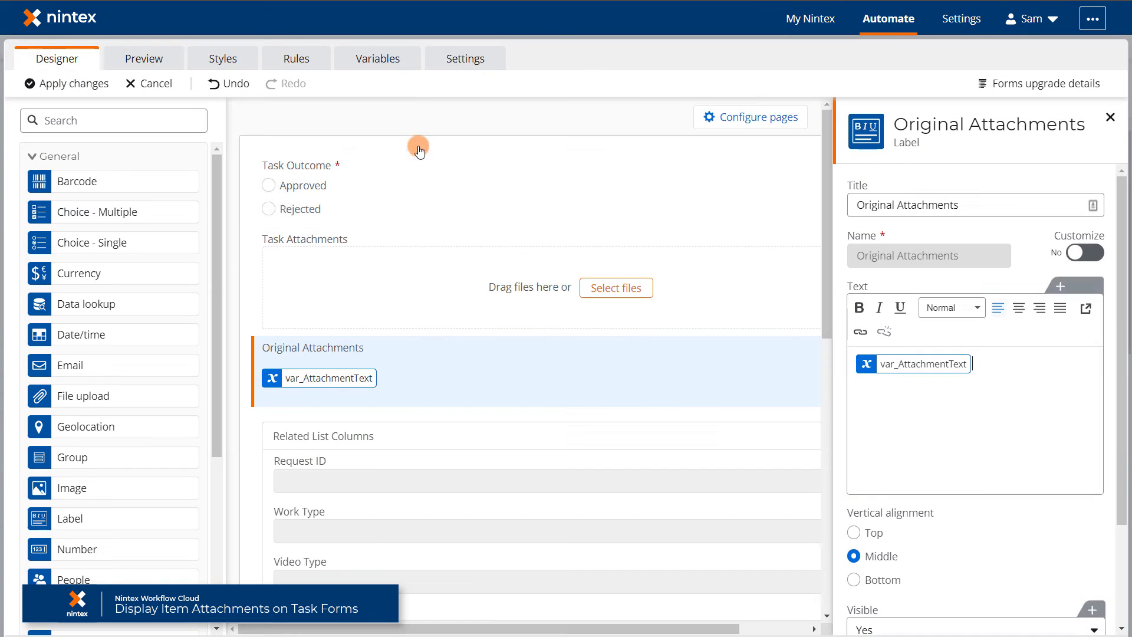
scroll(1016, 450, up, 2)
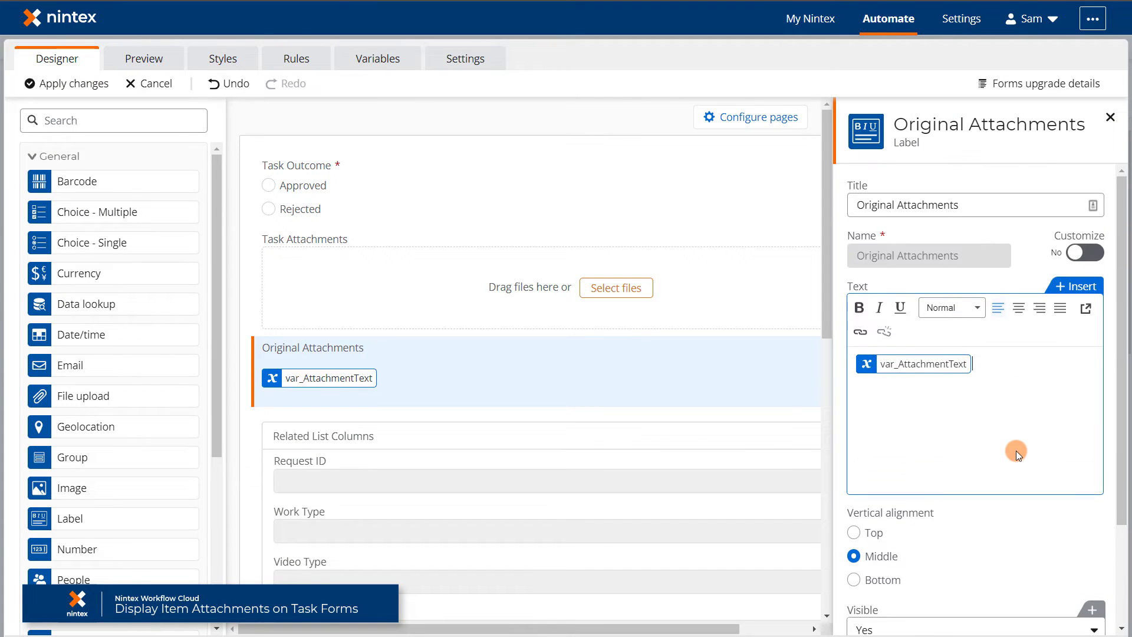
click(70, 83)
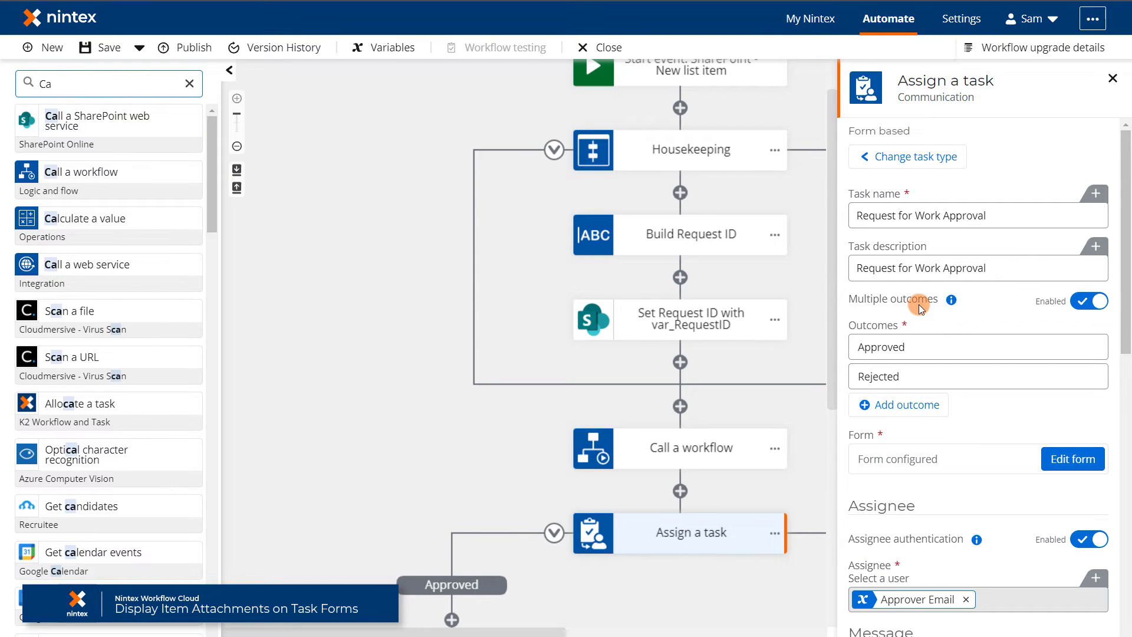
Delete the double space before 'Request' in the task email subject and close the Assign a task settings.
scroll(919, 304, down, 5)
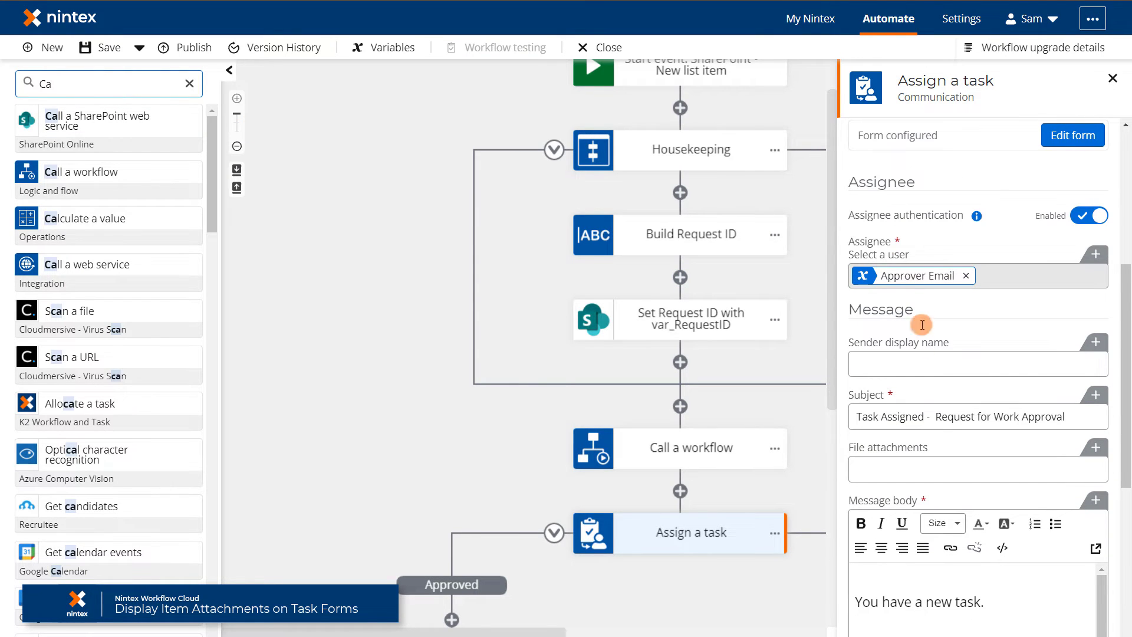
click(933, 416)
key(BackSpace)
scroll(942, 486, down, 6)
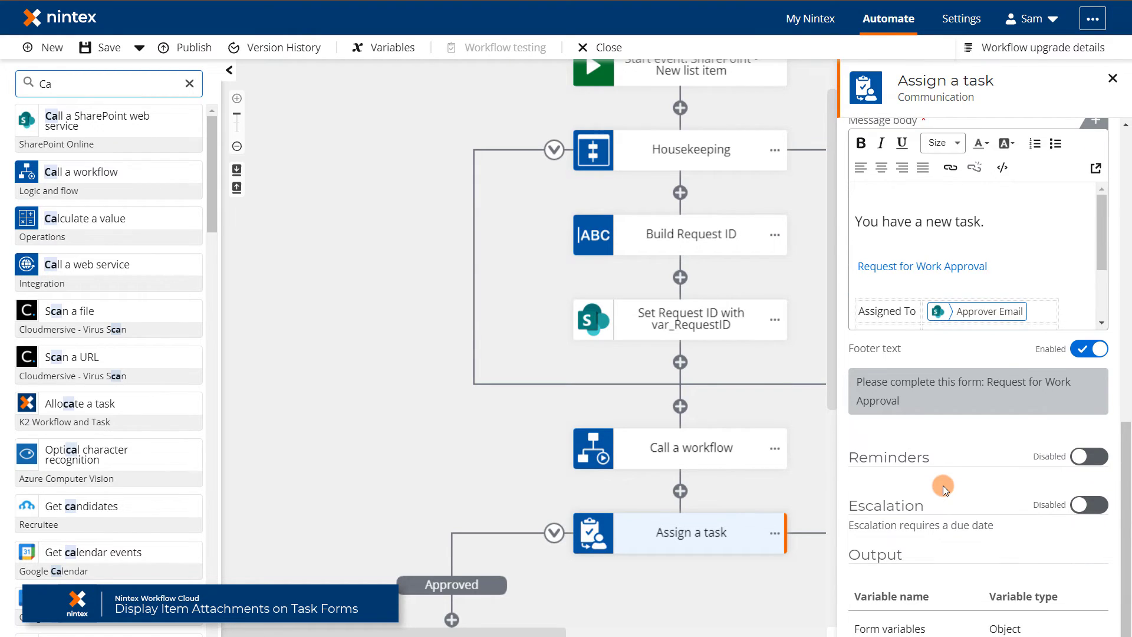
scroll(943, 485, up, 11)
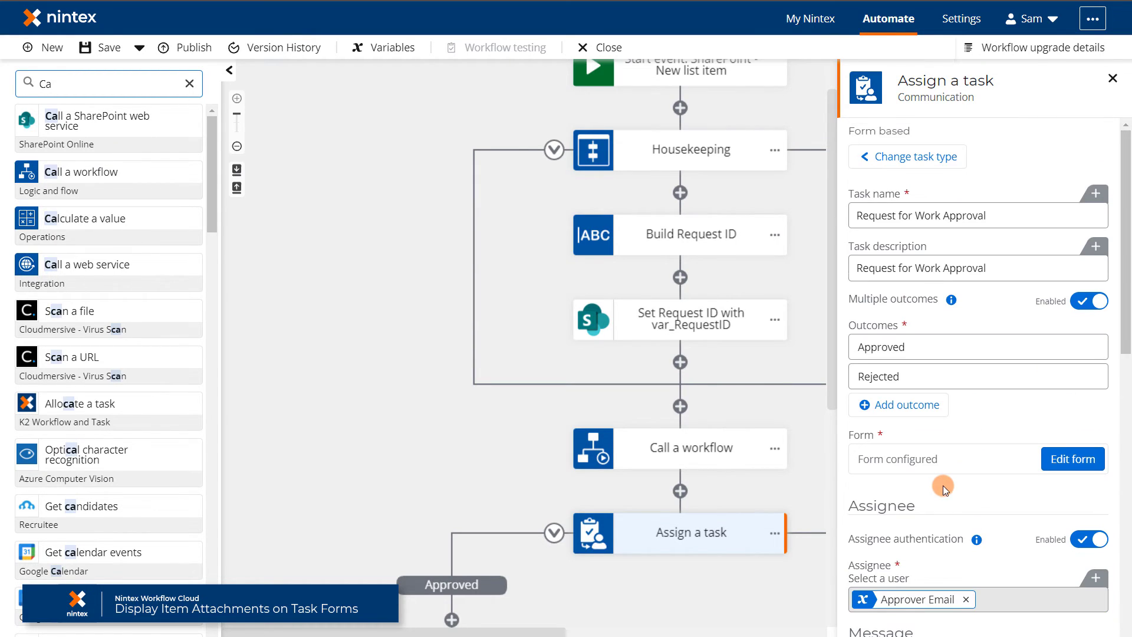
click(444, 164)
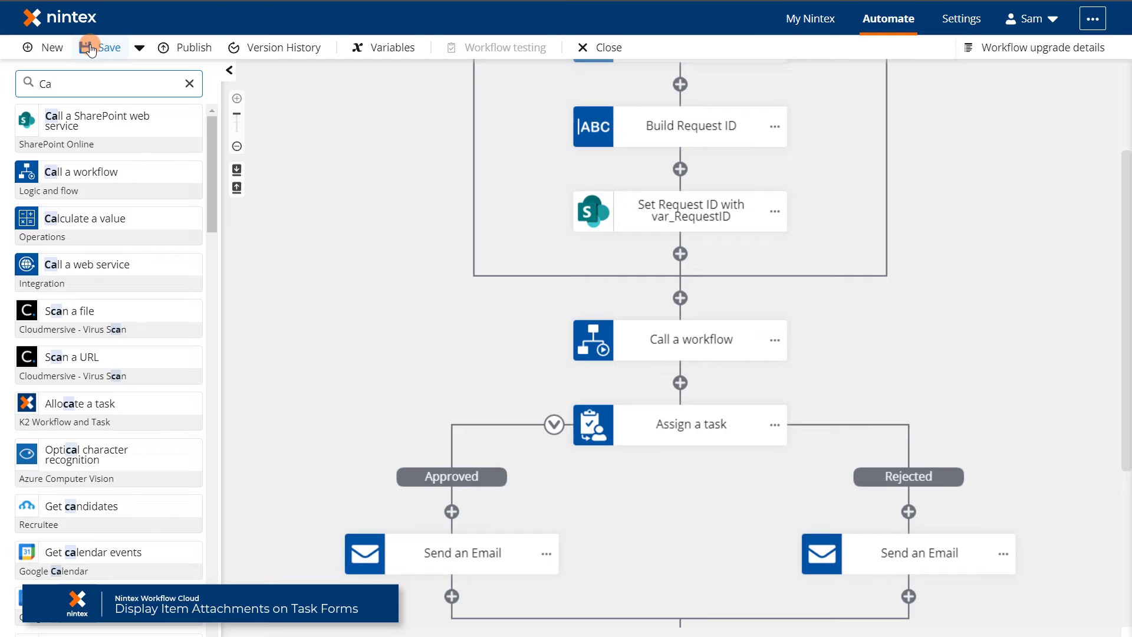
Save and publish the workflow with the Nintex for Office 365 version deactivated, then close the designer.
click(90, 48)
click(182, 45)
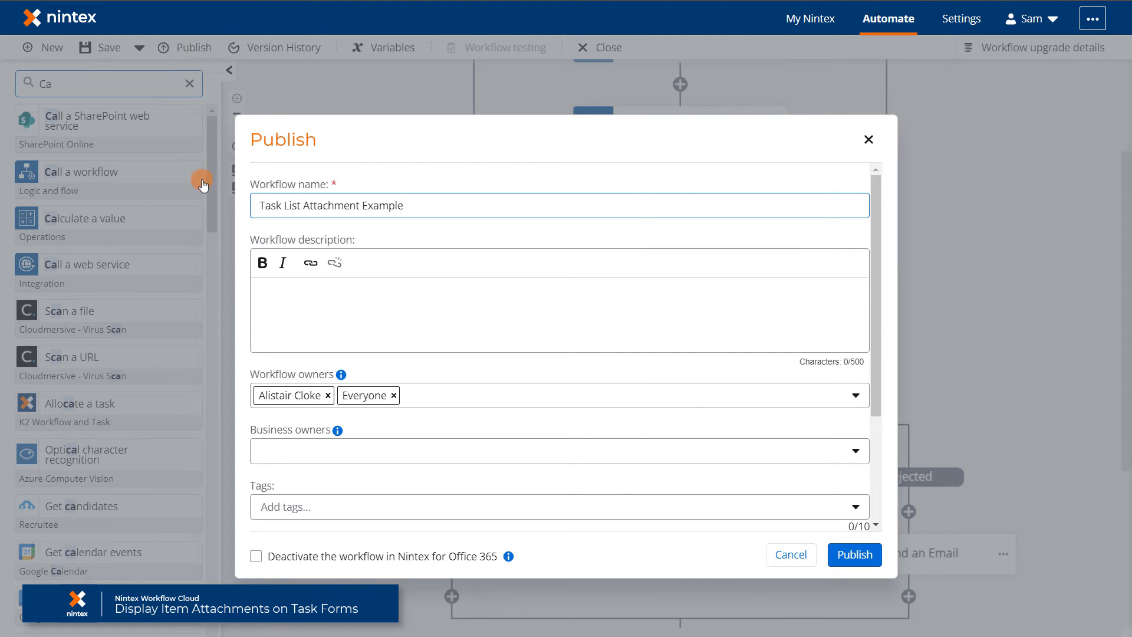
click(256, 556)
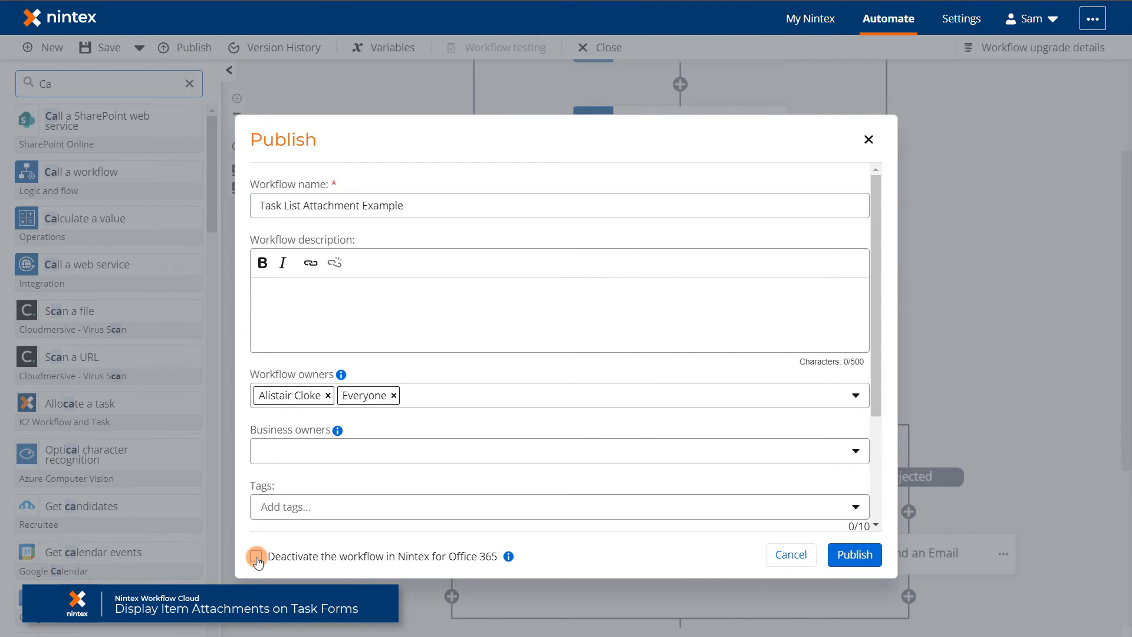
click(855, 555)
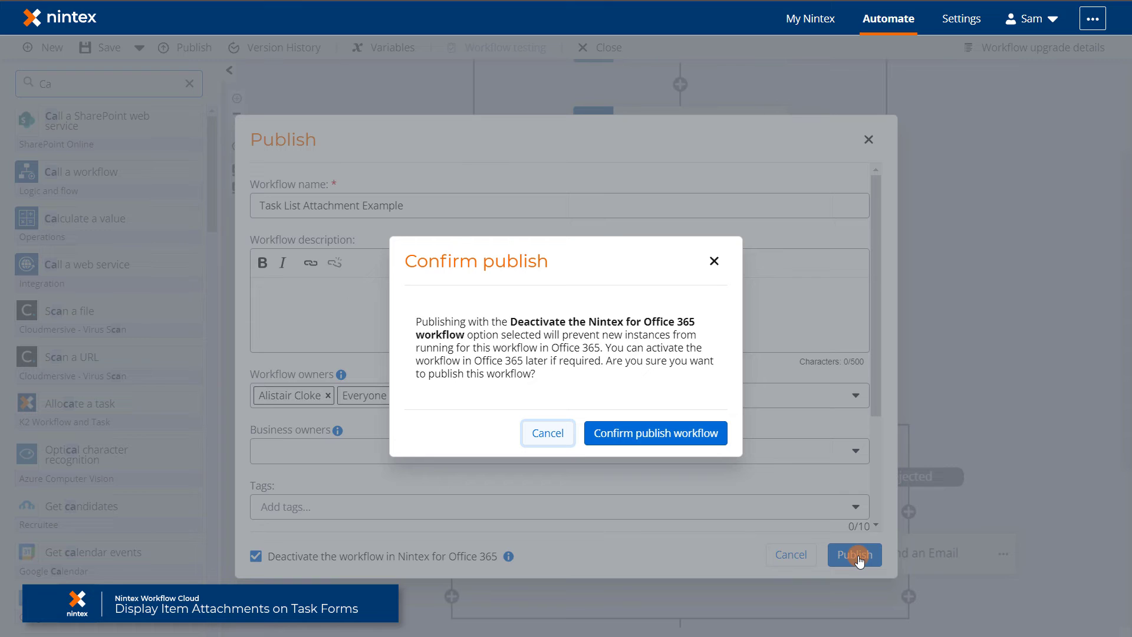
click(687, 436)
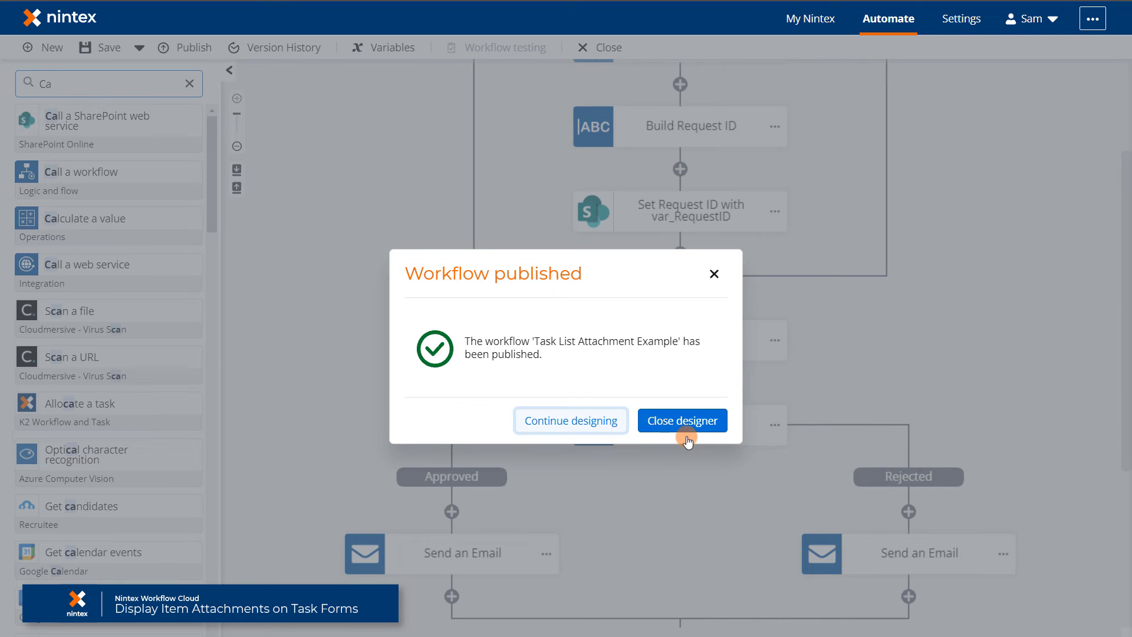
click(686, 428)
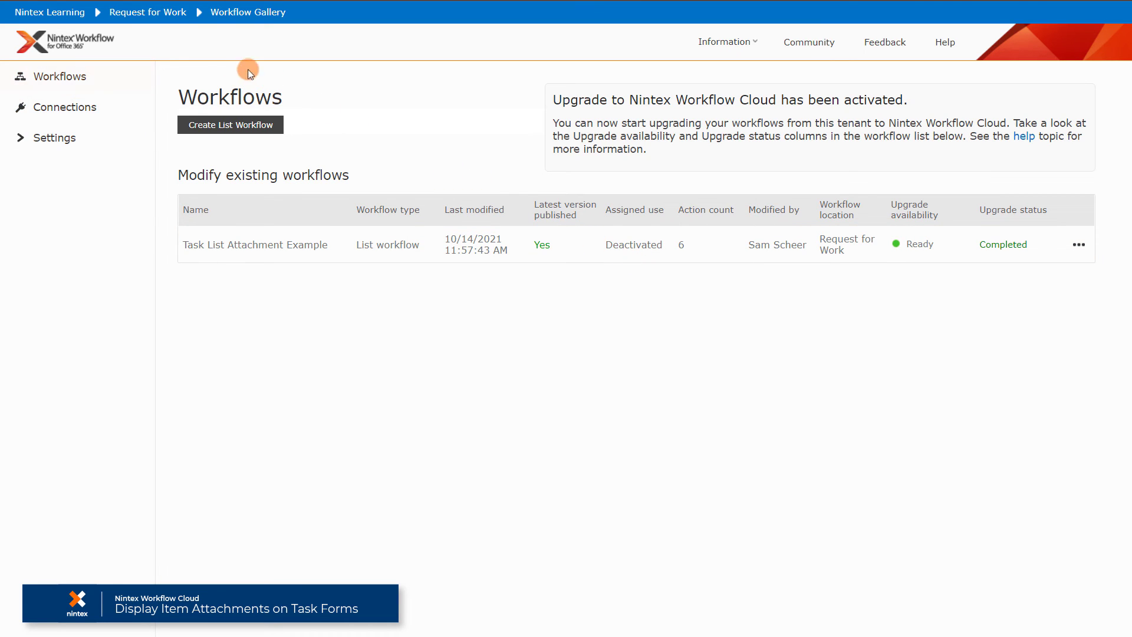
Return to the Request for Work list via the breadcrumb and create a new item.
click(139, 13)
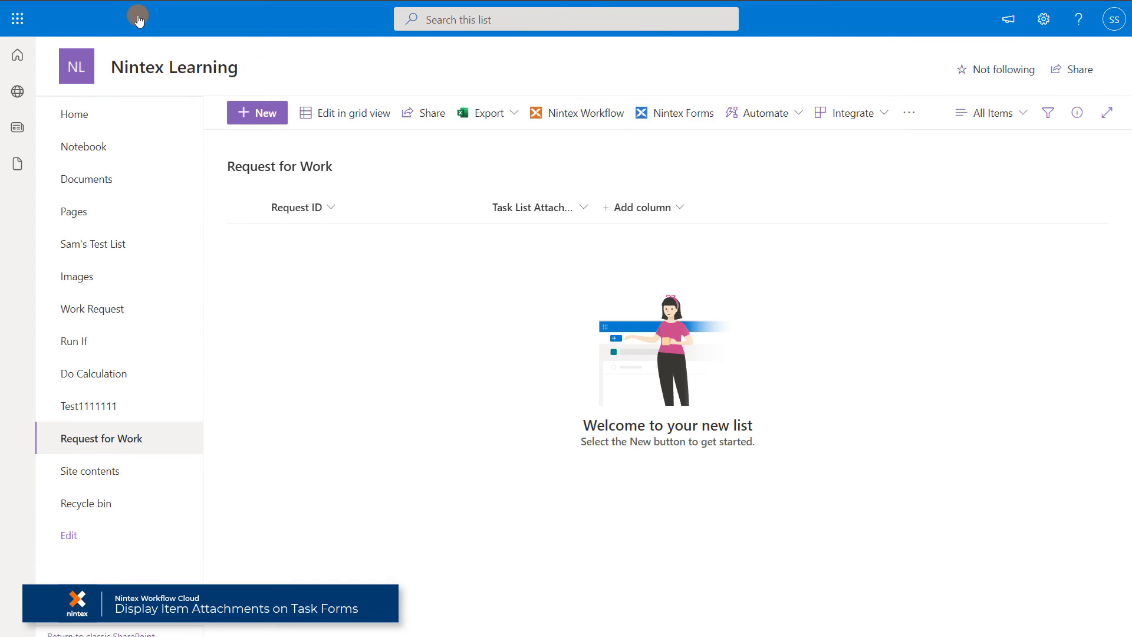
click(260, 120)
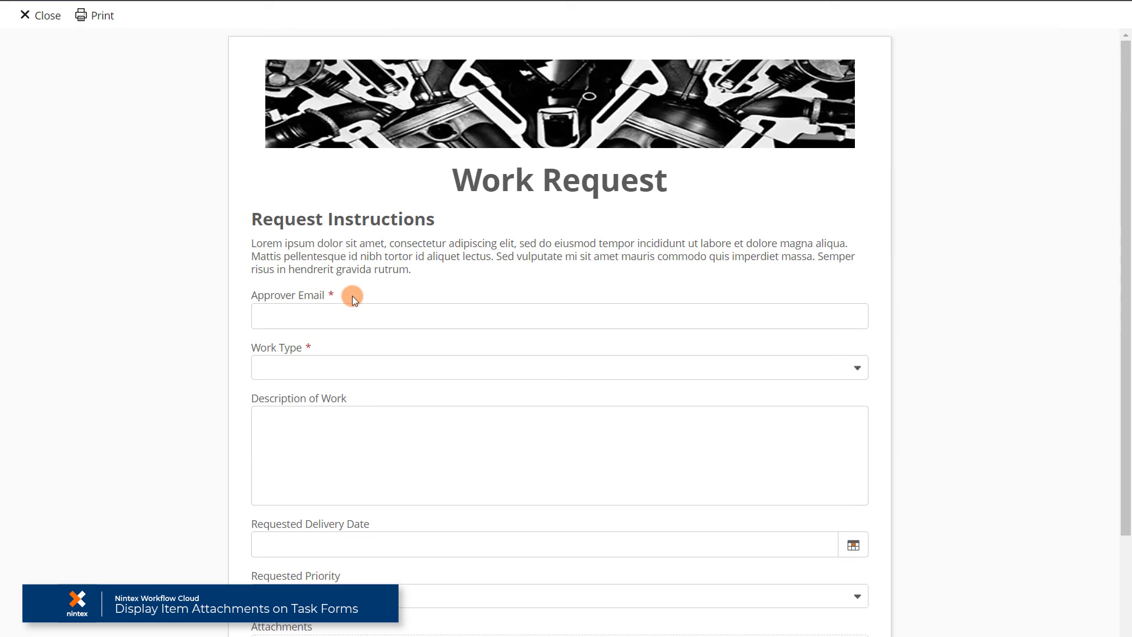
Enter the approver's email, set Work Type to Video, Video Type to How To, and description 'Test'.
click(354, 299)
key(Tab)
click(308, 370)
click(306, 396)
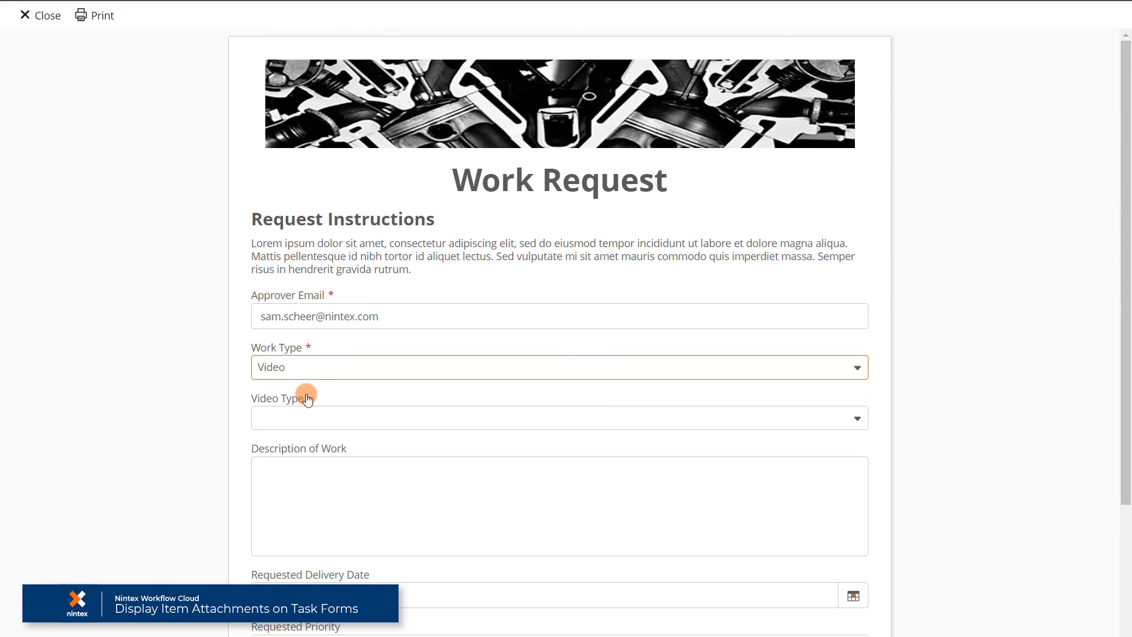
click(306, 418)
click(305, 447)
click(306, 477)
text(Test)
Set the delivery date to Oct 14, 2021 and the priority to Normal.
scroll(306, 477, down, 1)
click(853, 522)
click(788, 368)
scroll(531, 412, down, 2)
click(316, 456)
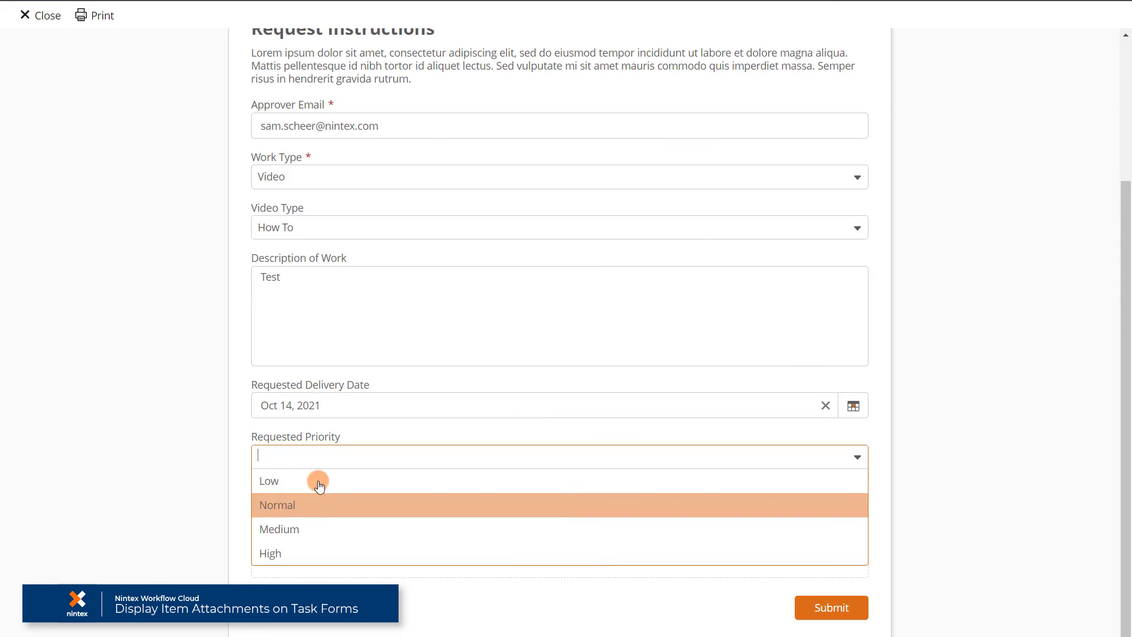
click(295, 503)
Attach Sample Attachment 1.jpg and Sample Attachment 2.jpg, then submit the work request.
click(614, 538)
drag(270, 116, 242, 62)
click(507, 385)
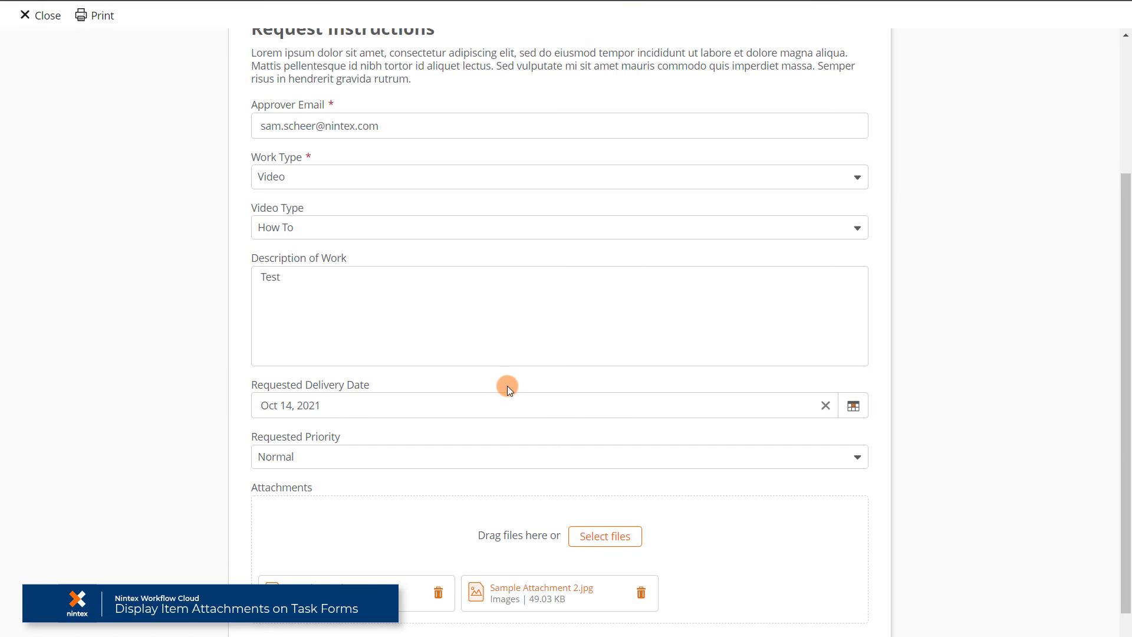
scroll(657, 486, down, 1)
click(831, 607)
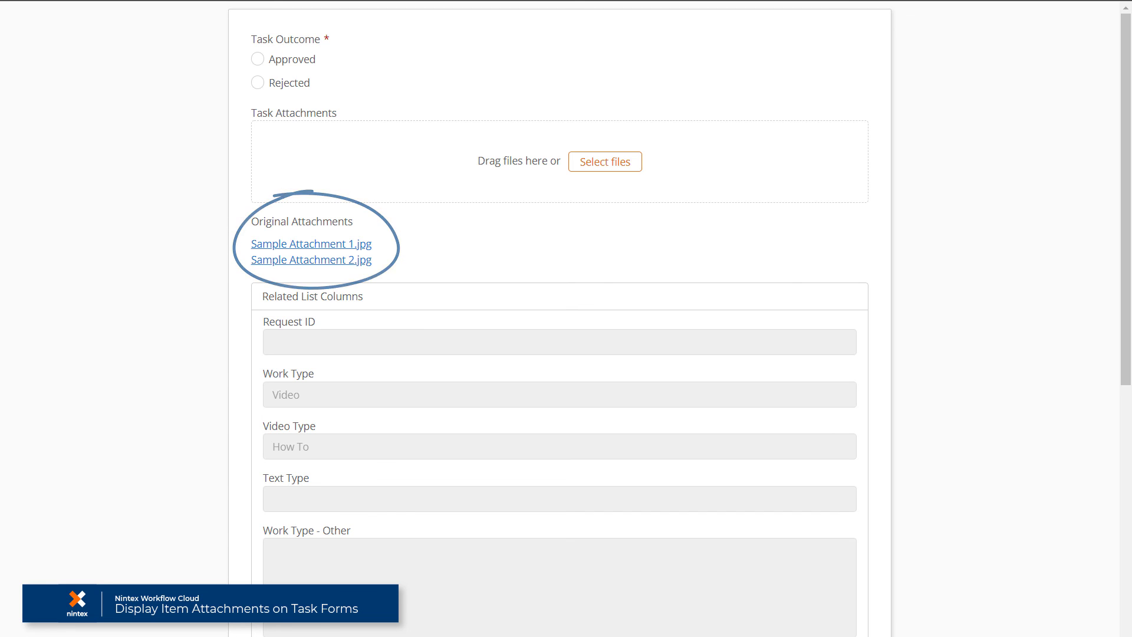
Open the Sample Attachment 1.jpg link under Original Attachments on the approval task form.
click(370, 246)
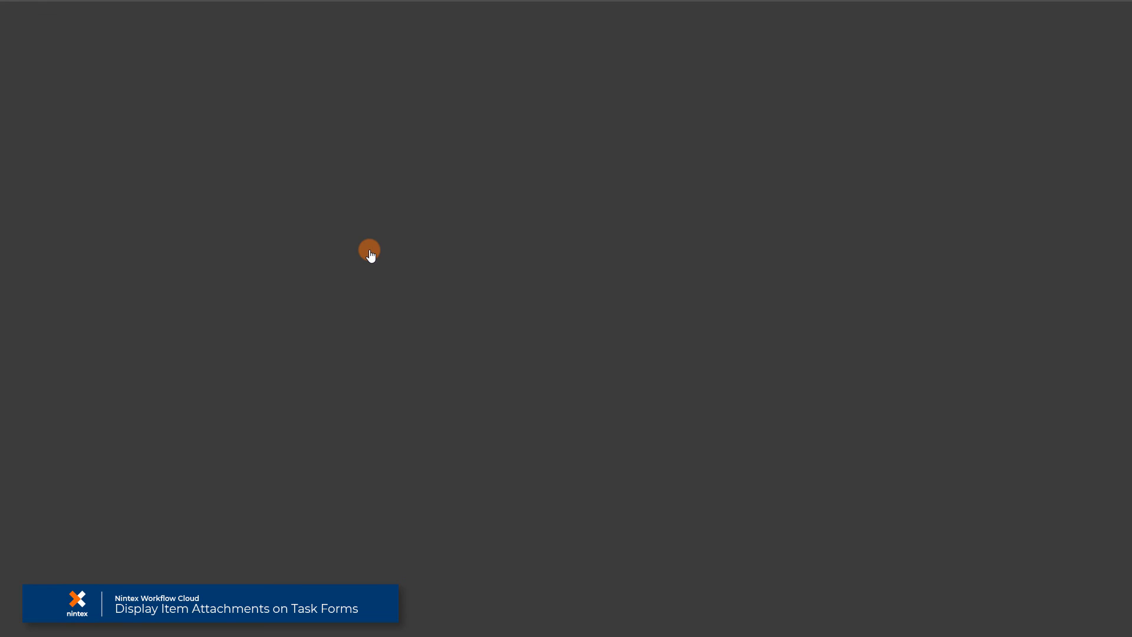